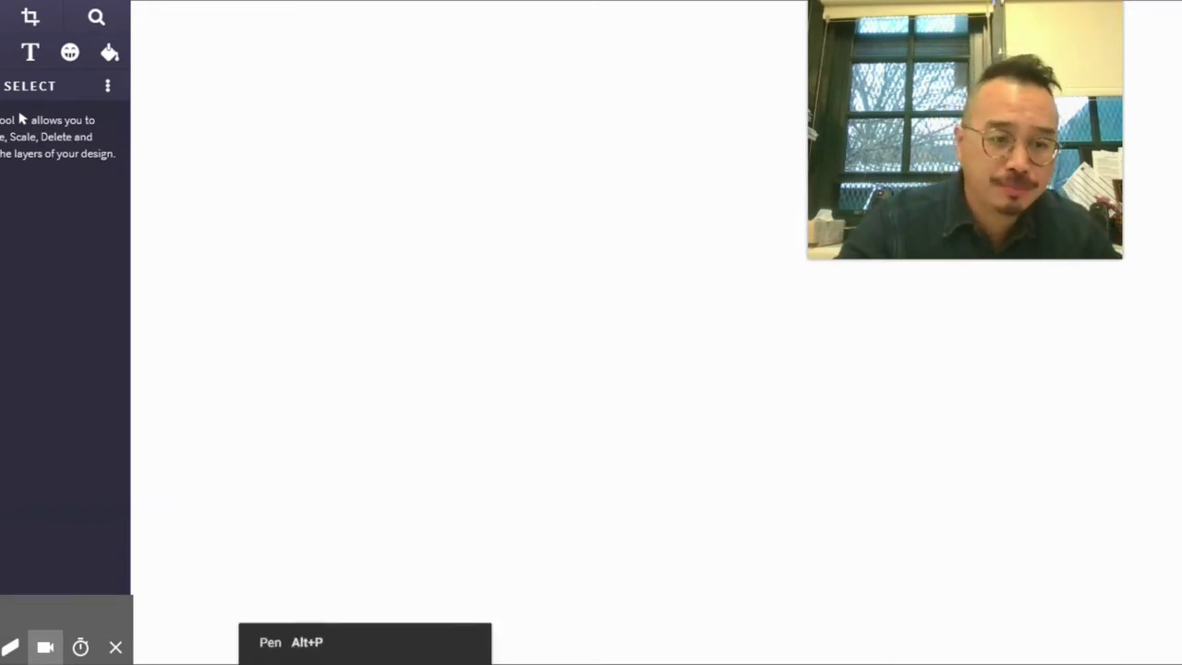
# Switch to the pen and write the problem label '1.)'.
pyautogui.click(9, 647)
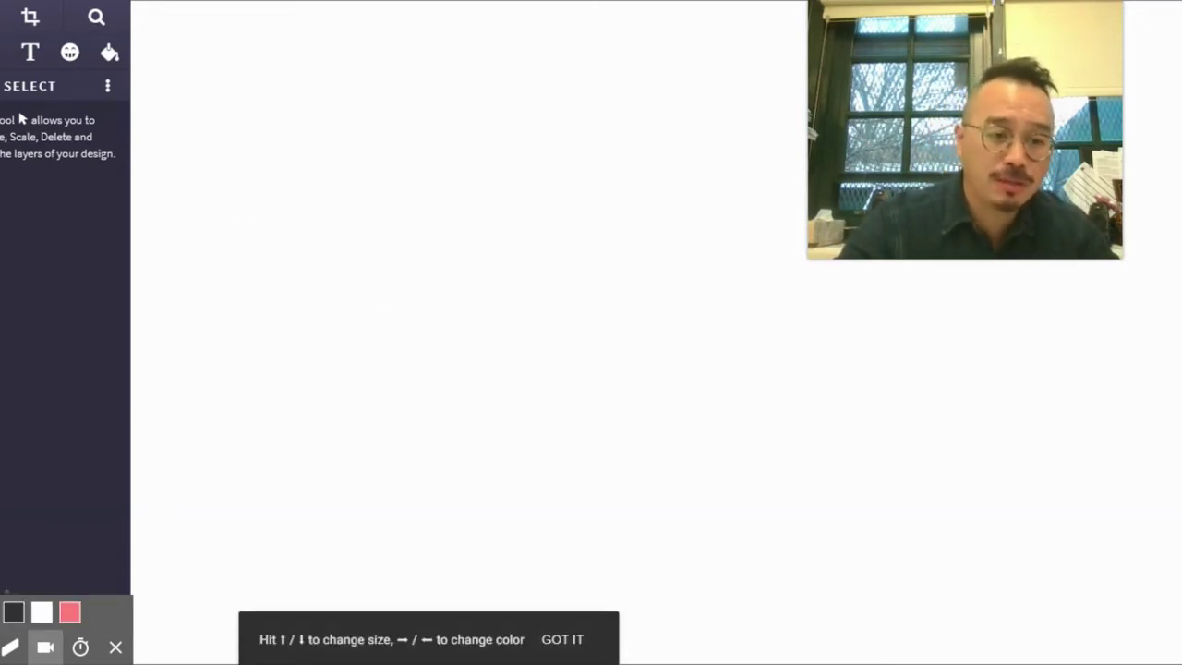
pyautogui.moveTo(157, 79); pyautogui.dragTo(159, 122)
pyautogui.click(172, 116)
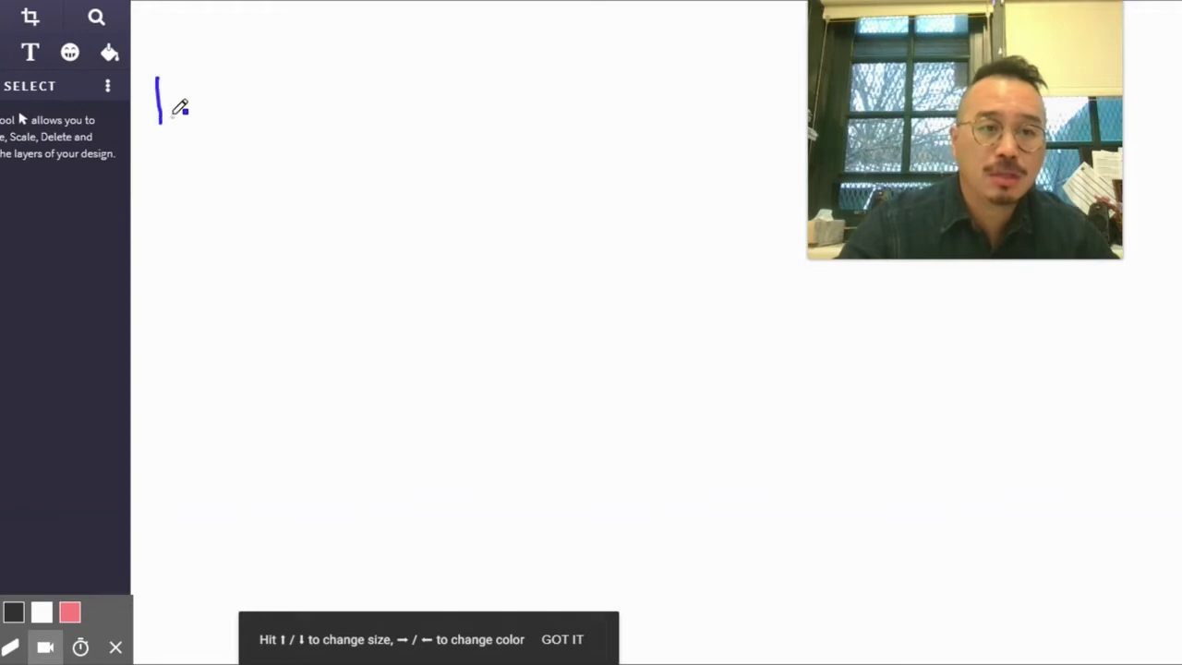
pyautogui.moveTo(170, 67); pyautogui.dragTo(200, 146)
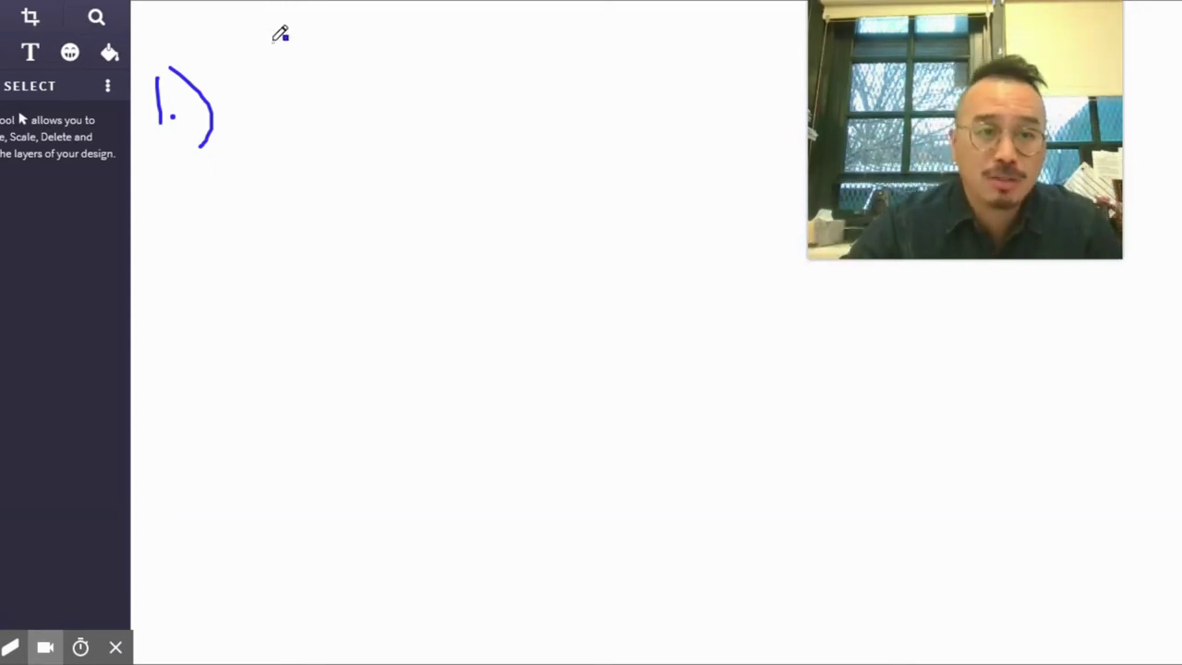
# Write 39.7 above minus 36.03 and underline the problem.
pyautogui.moveTo(274, 40)
pyautogui.mouseDown()
pyautogui.moveTo(299, 42)
pyautogui.moveTo(283, 80)
pyautogui.mouseUp()
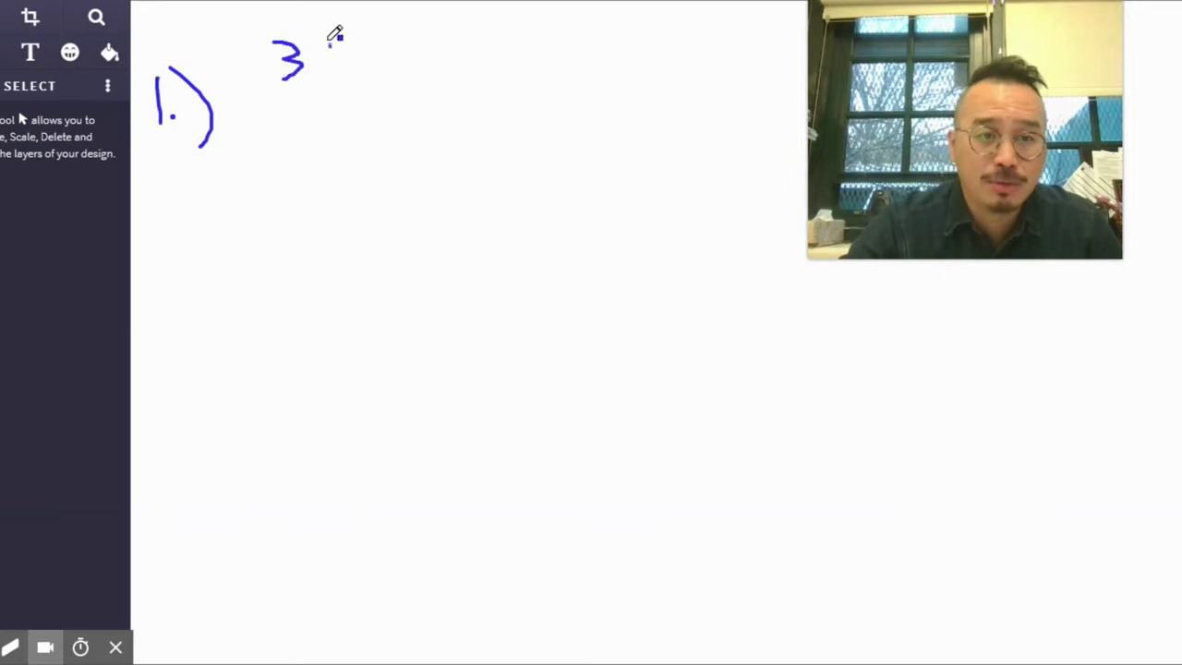
pyautogui.moveTo(328, 46); pyautogui.dragTo(335, 83)
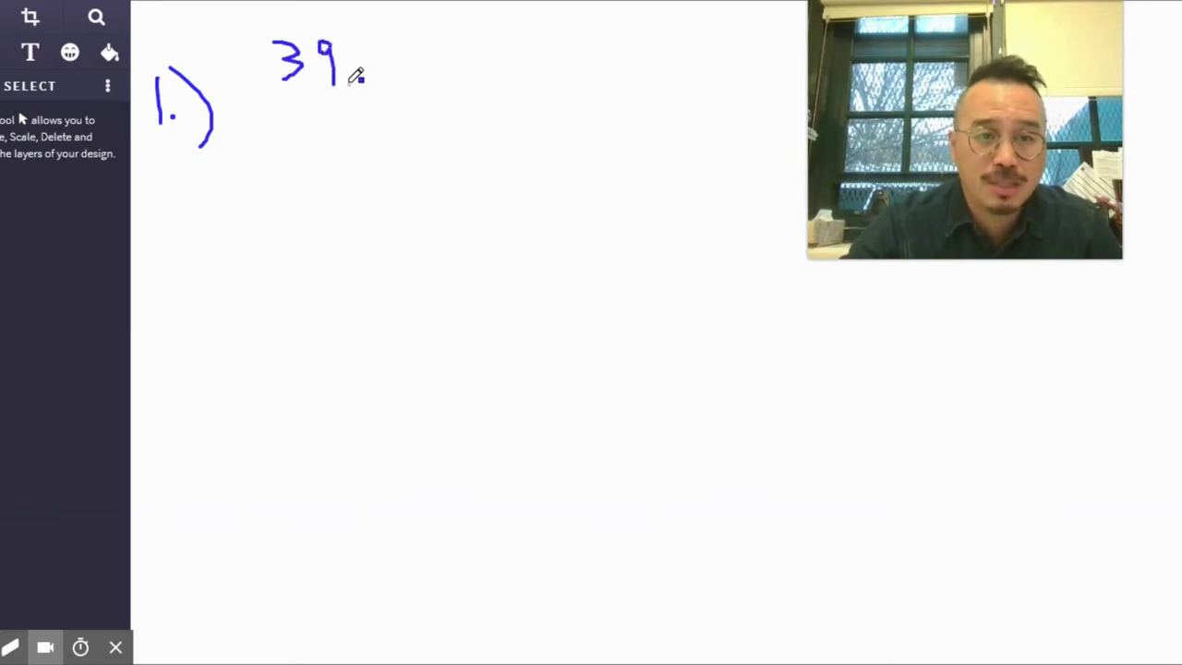
pyautogui.click(349, 83)
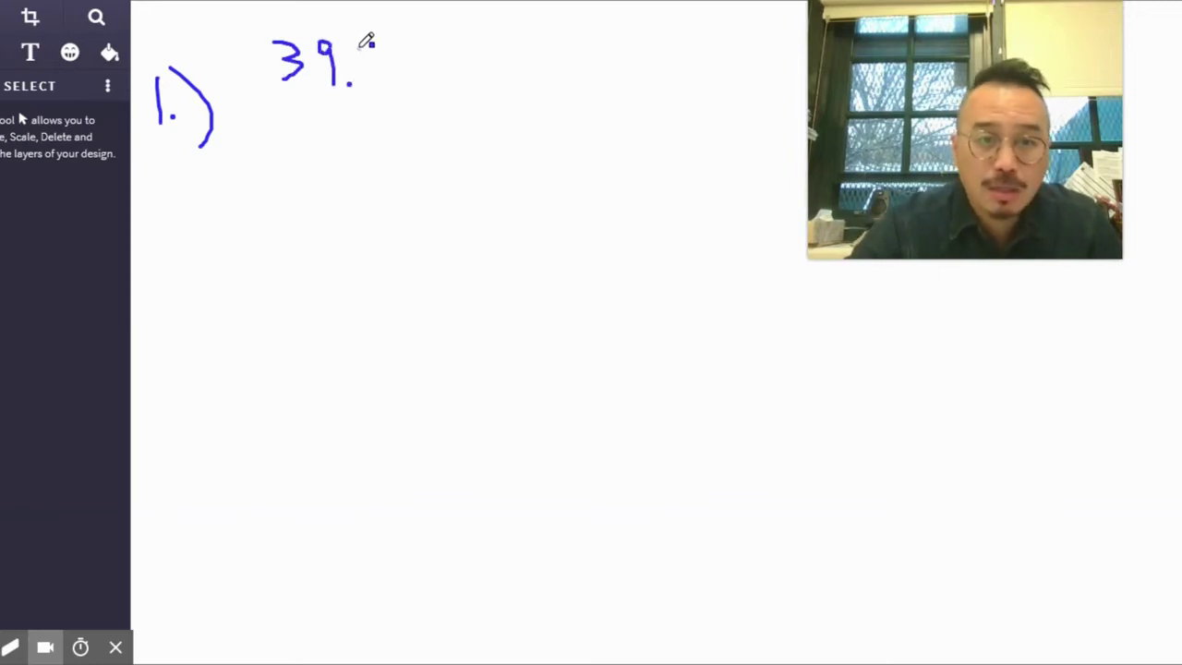
pyautogui.moveTo(358, 48)
pyautogui.mouseDown()
pyautogui.moveTo(380, 46)
pyautogui.moveTo(378, 72)
pyautogui.mouseUp()
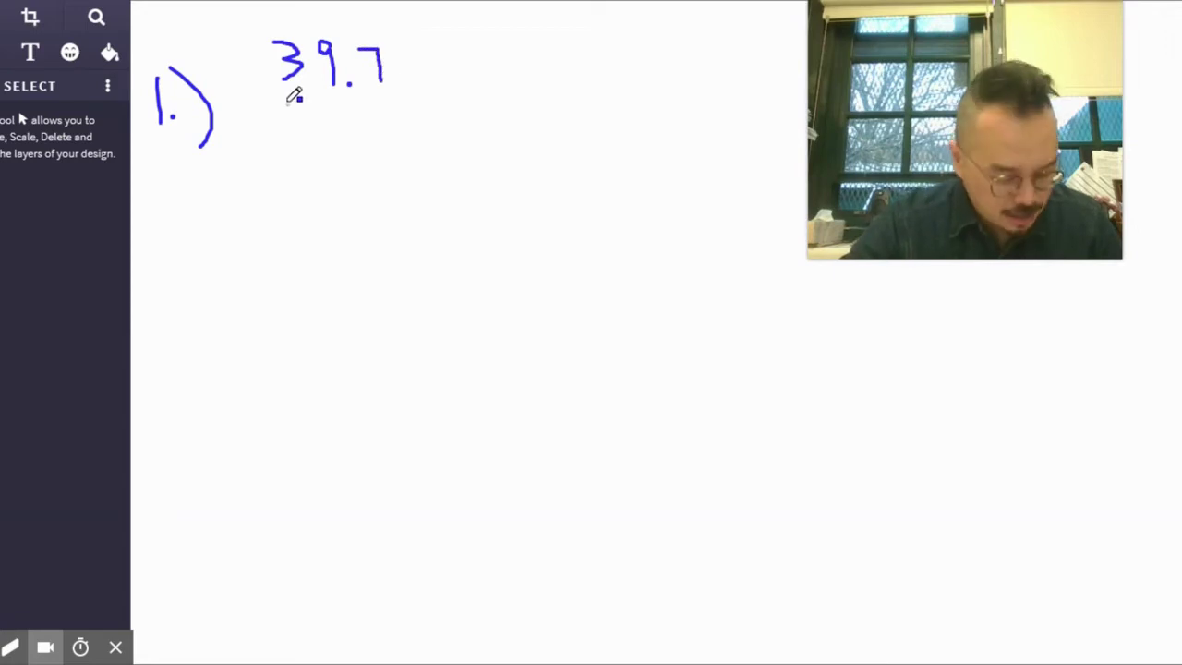
pyautogui.moveTo(246, 117)
pyautogui.mouseDown()
pyautogui.moveTo(302, 98)
pyautogui.moveTo(312, 123)
pyautogui.moveTo(286, 138)
pyautogui.mouseUp()
pyautogui.moveTo(338, 108)
pyautogui.mouseDown()
pyautogui.moveTo(325, 131)
pyautogui.moveTo(379, 134)
pyautogui.moveTo(389, 117)
pyautogui.moveTo(414, 141)
pyautogui.mouseUp()
pyautogui.click(360, 139)
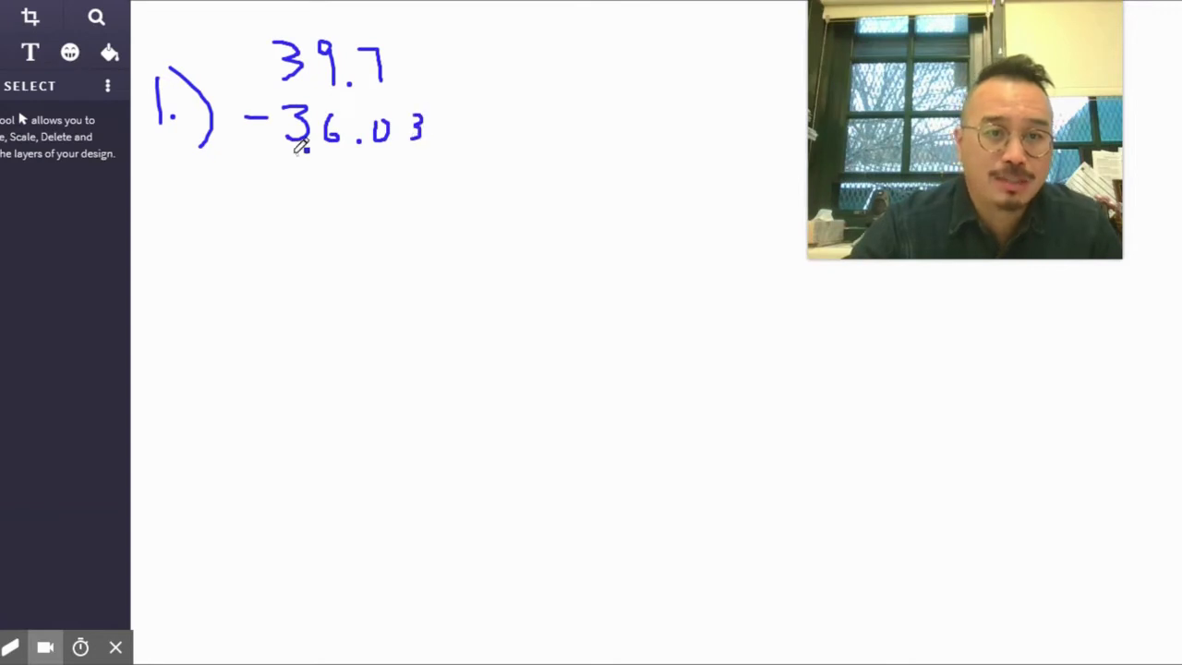
pyautogui.moveTo(241, 158); pyautogui.dragTo(421, 164)
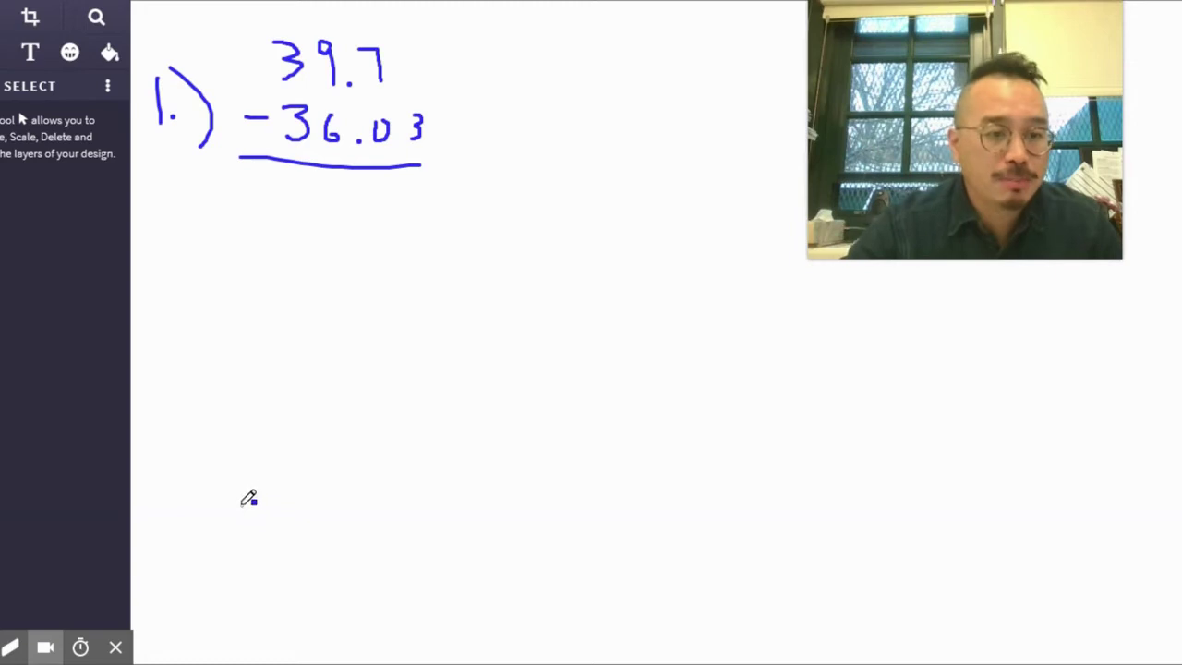
pyautogui.click(9, 649)
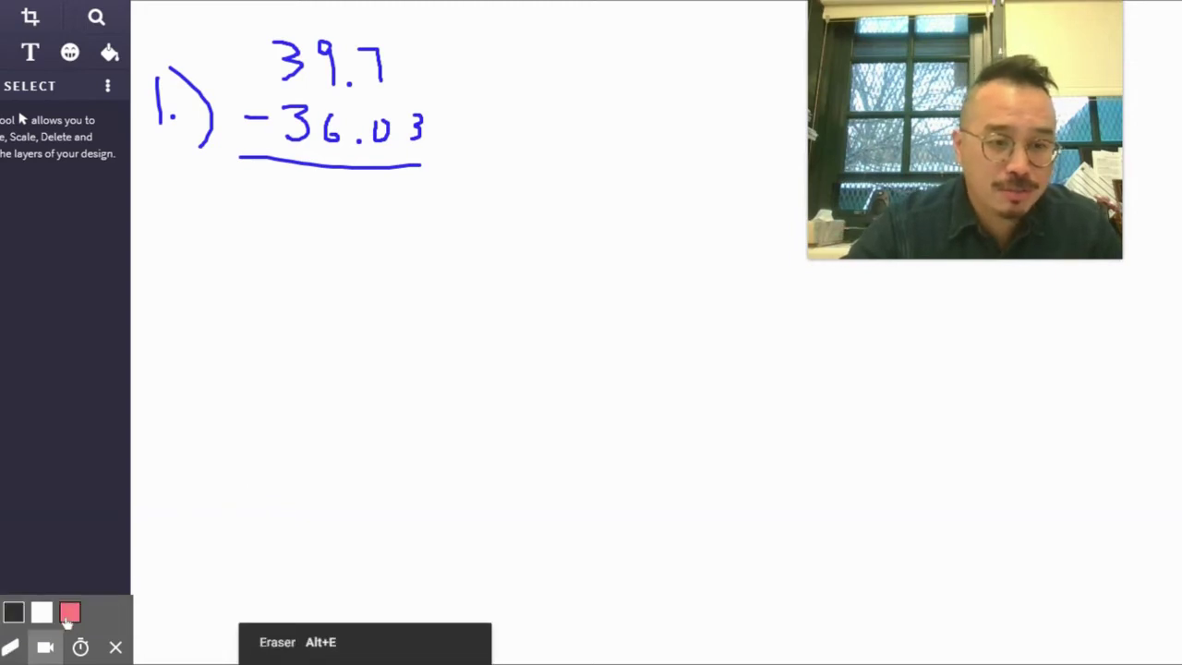
# Add a pink placeholder 0 after 39.7, then in blue cross out 7 and 0 for borrowing.
pyautogui.click(68, 613)
pyautogui.moveTo(409, 57); pyautogui.dragTo(411, 83)
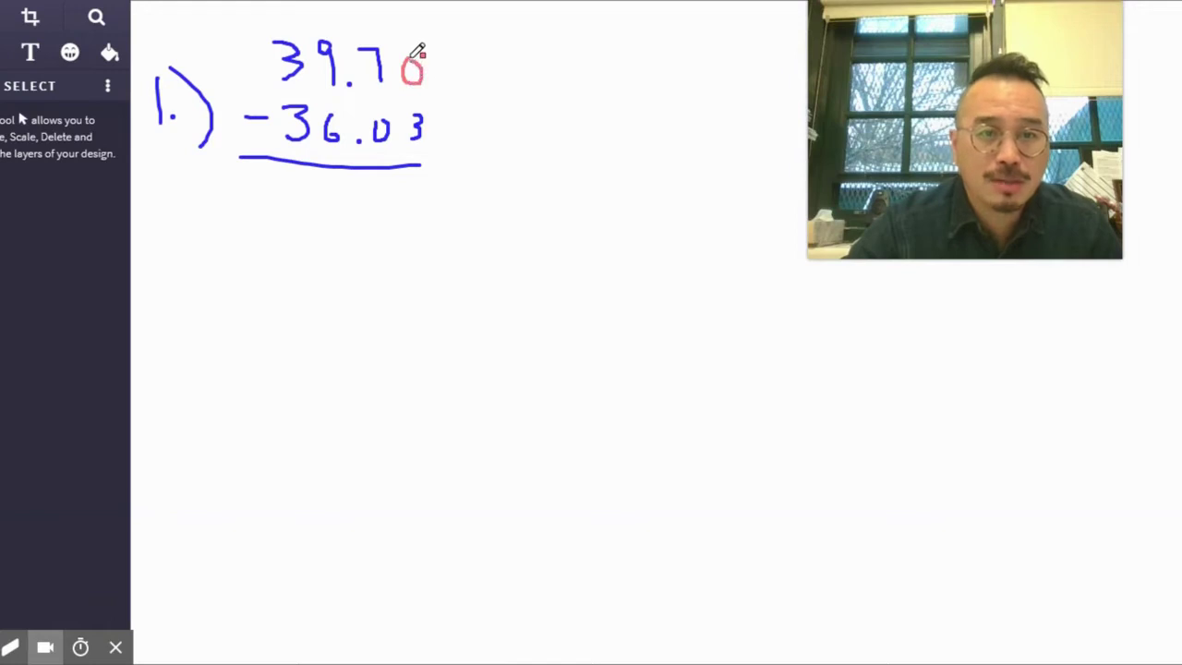
pyautogui.click(9, 649)
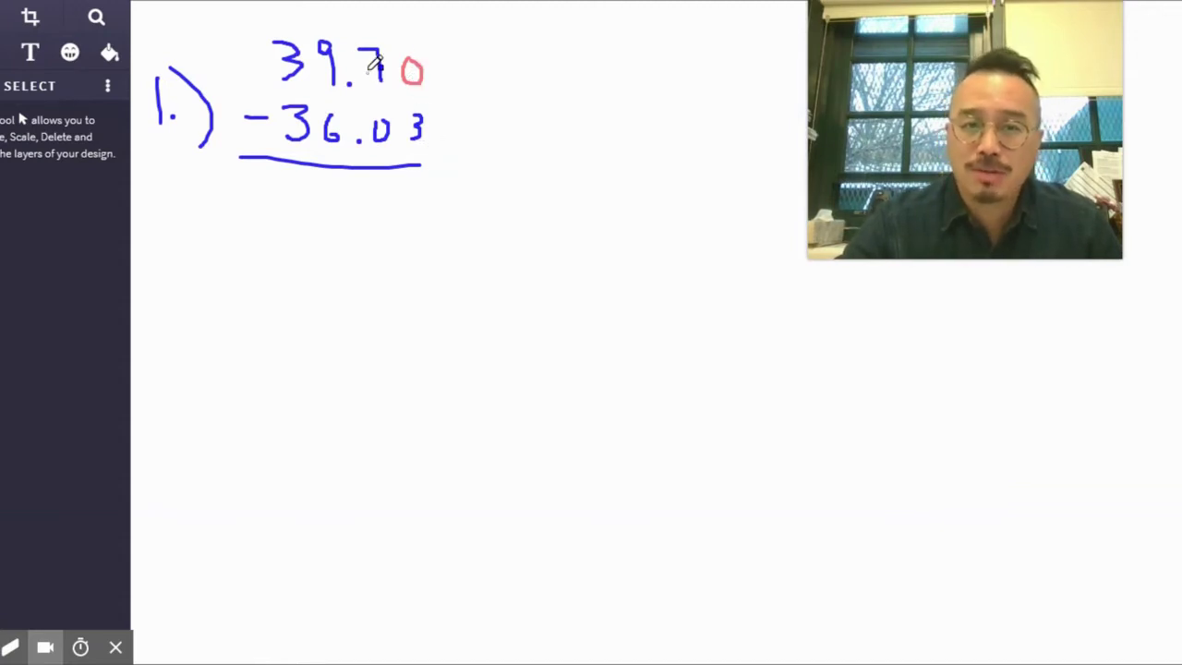
pyautogui.moveTo(368, 79)
pyautogui.mouseDown()
pyautogui.moveTo(397, 48)
pyautogui.moveTo(380, 34)
pyautogui.mouseUp()
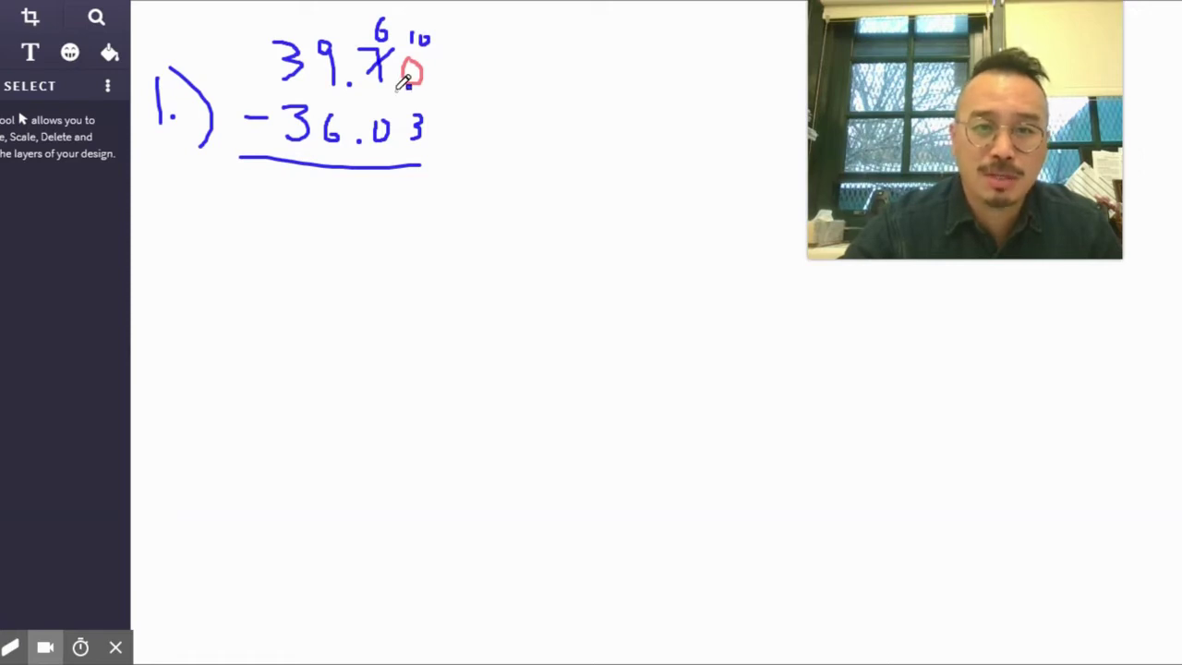
pyautogui.moveTo(398, 88); pyautogui.dragTo(434, 60)
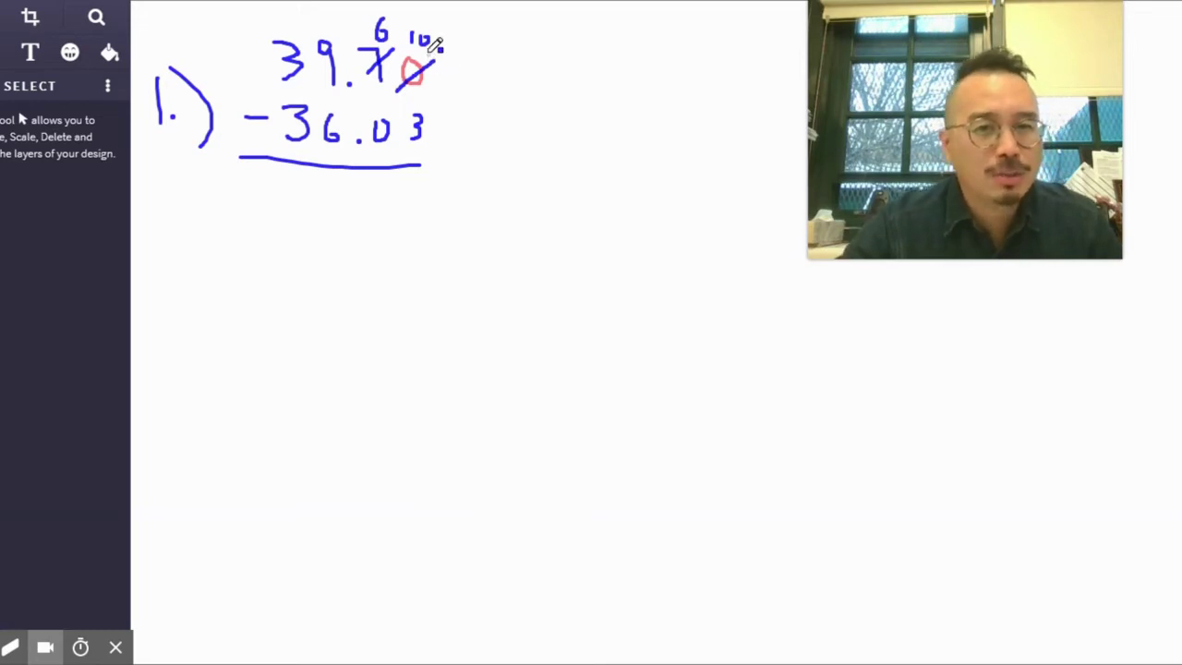
# Write the answer 3.67 under the line and check it off.
pyautogui.moveTo(418, 191)
pyautogui.mouseDown()
pyautogui.moveTo(436, 219)
pyautogui.moveTo(388, 200)
pyautogui.moveTo(401, 207)
pyautogui.mouseUp()
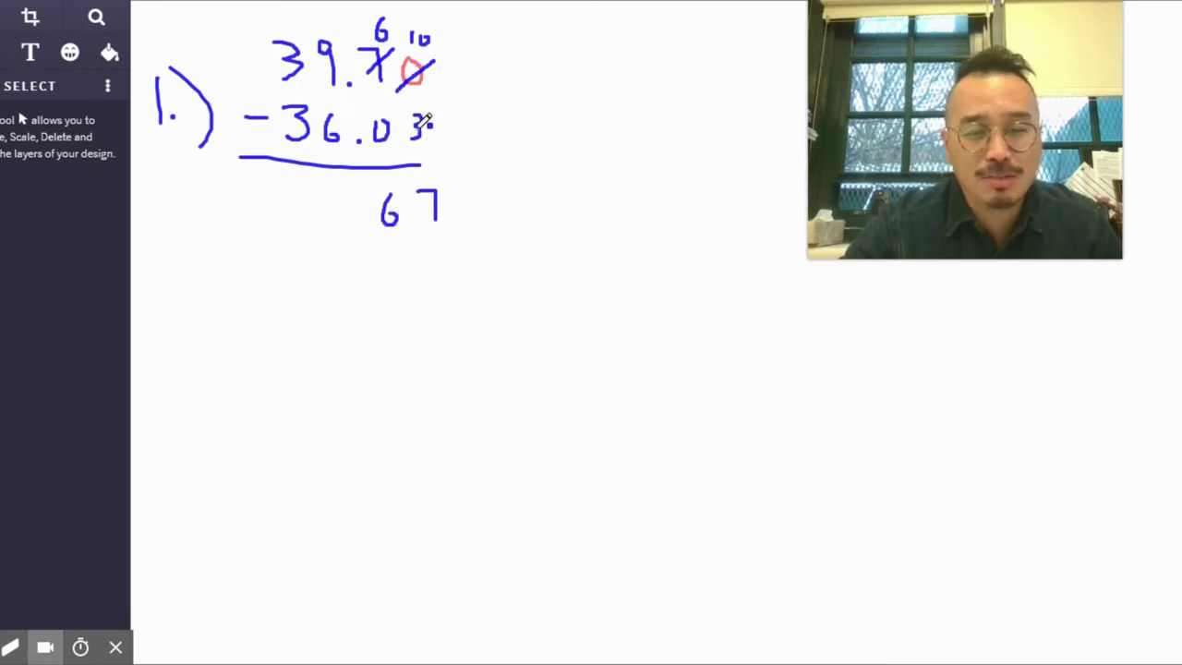
pyautogui.moveTo(357, 222); pyautogui.dragTo(360, 228)
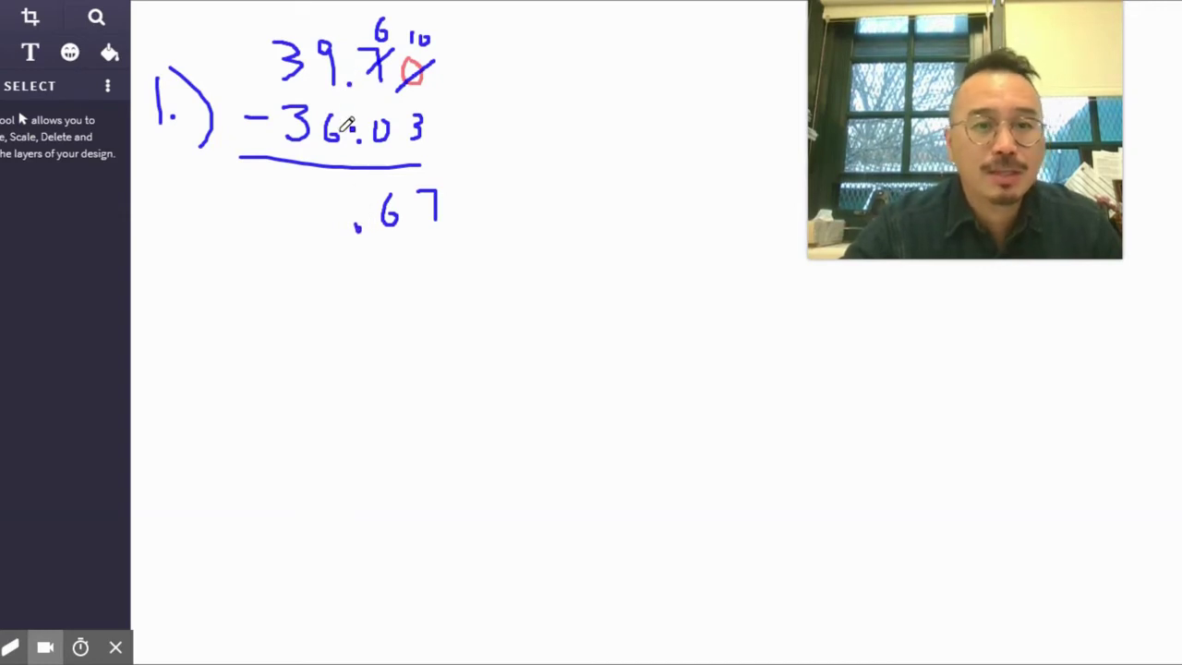
pyautogui.moveTo(321, 191); pyautogui.dragTo(320, 245)
pyautogui.moveTo(476, 175)
pyautogui.mouseDown()
pyautogui.moveTo(489, 214)
pyautogui.moveTo(508, 174)
pyautogui.mouseUp()
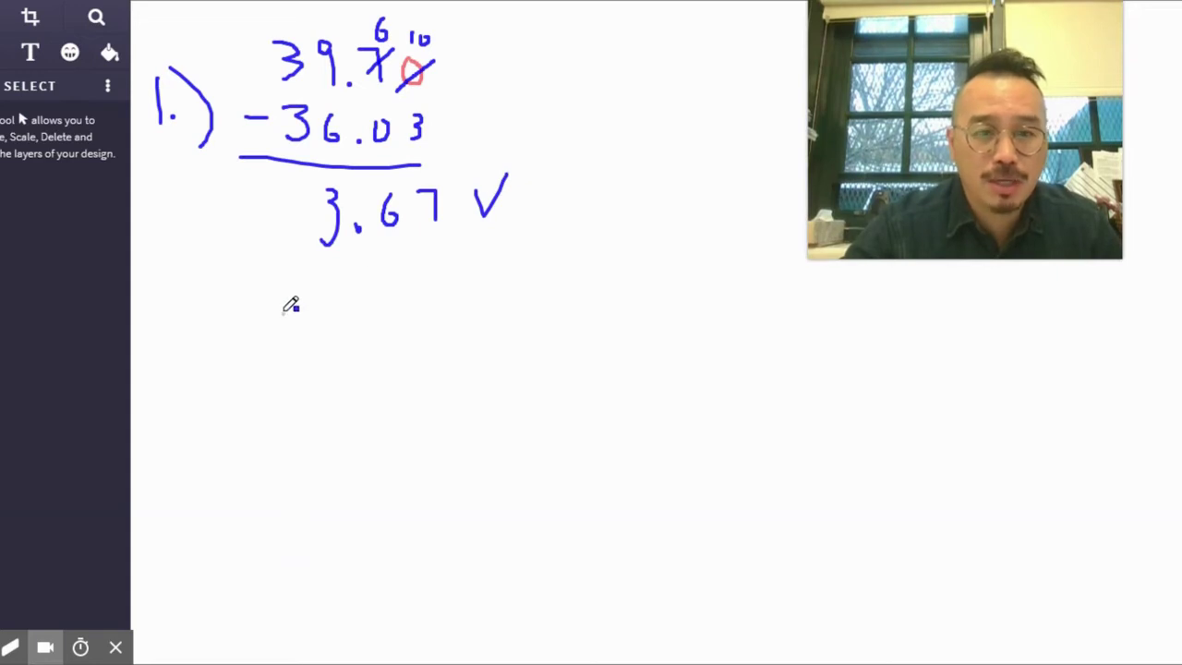
# Write the problem label '2.)' below problem 1.
pyautogui.moveTo(194, 313); pyautogui.dragTo(211, 345)
pyautogui.click(211, 354)
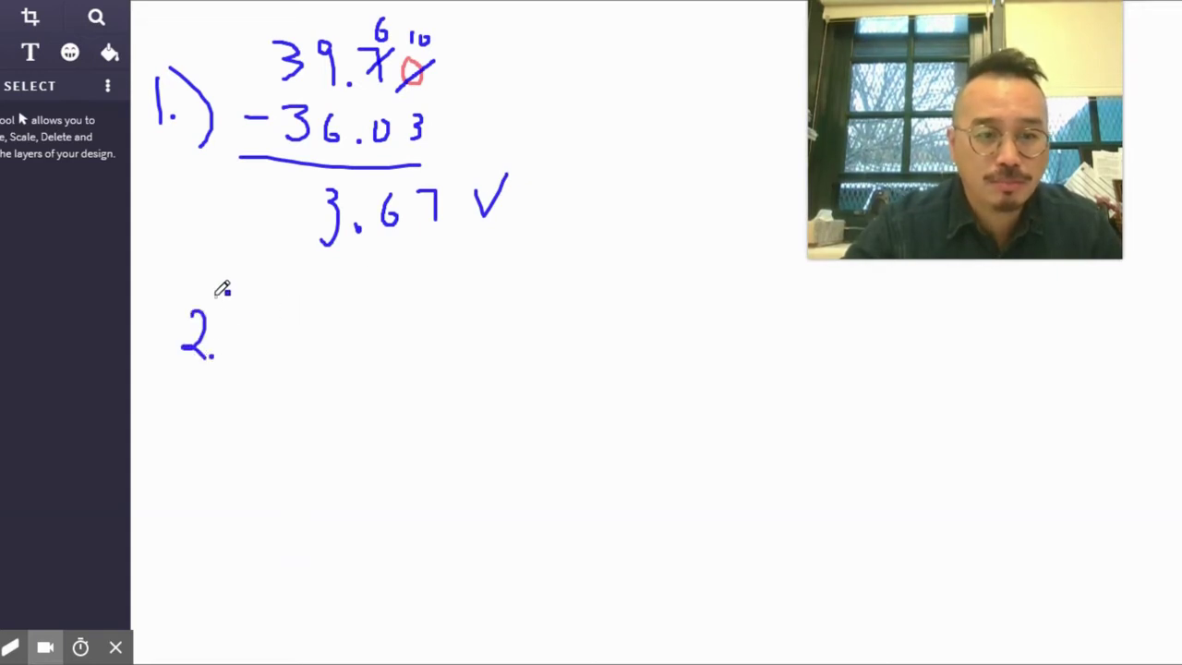
pyautogui.moveTo(217, 294); pyautogui.dragTo(243, 351)
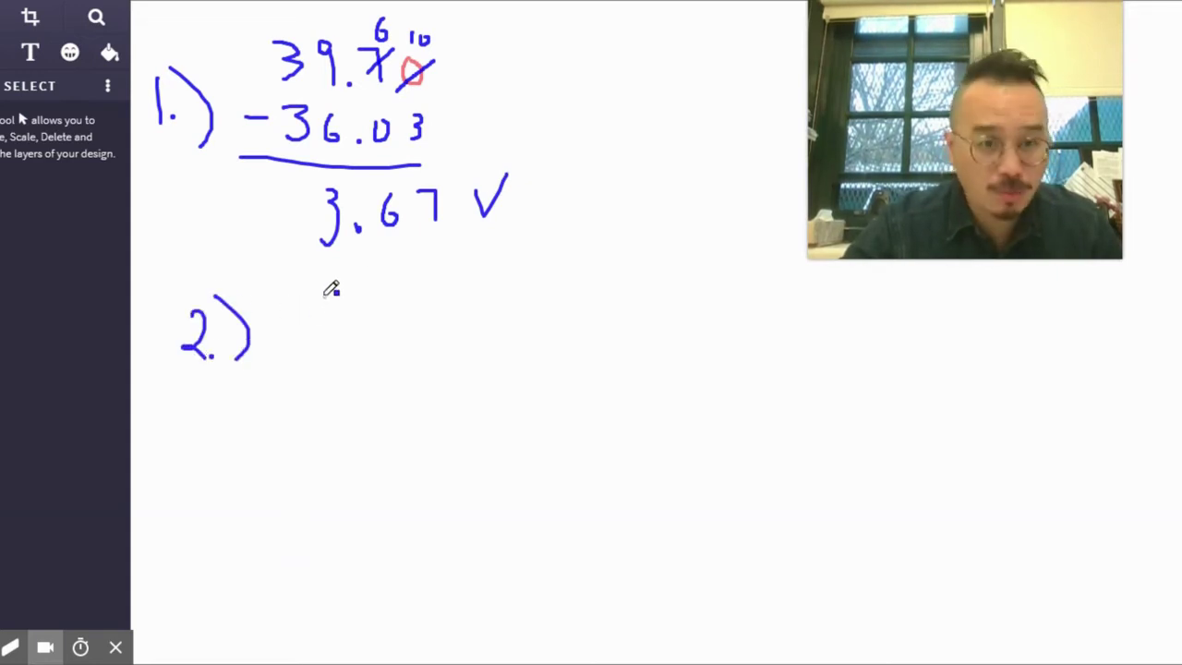
# Write 1.08 above minus 0.9 and draw the line beneath.
pyautogui.moveTo(323, 296)
pyautogui.mouseDown()
pyautogui.moveTo(323, 334)
pyautogui.moveTo(386, 312)
pyautogui.moveTo(423, 327)
pyautogui.moveTo(426, 307)
pyautogui.mouseUp()
pyautogui.click(344, 331)
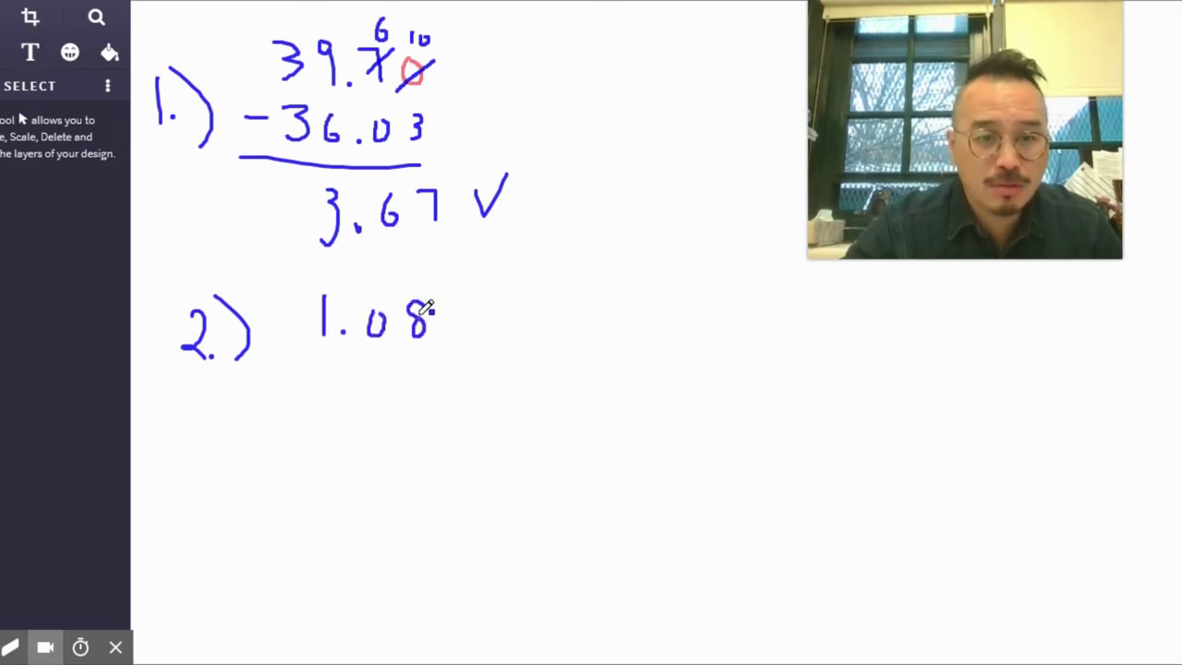
pyautogui.moveTo(292, 374); pyautogui.dragTo(305, 372)
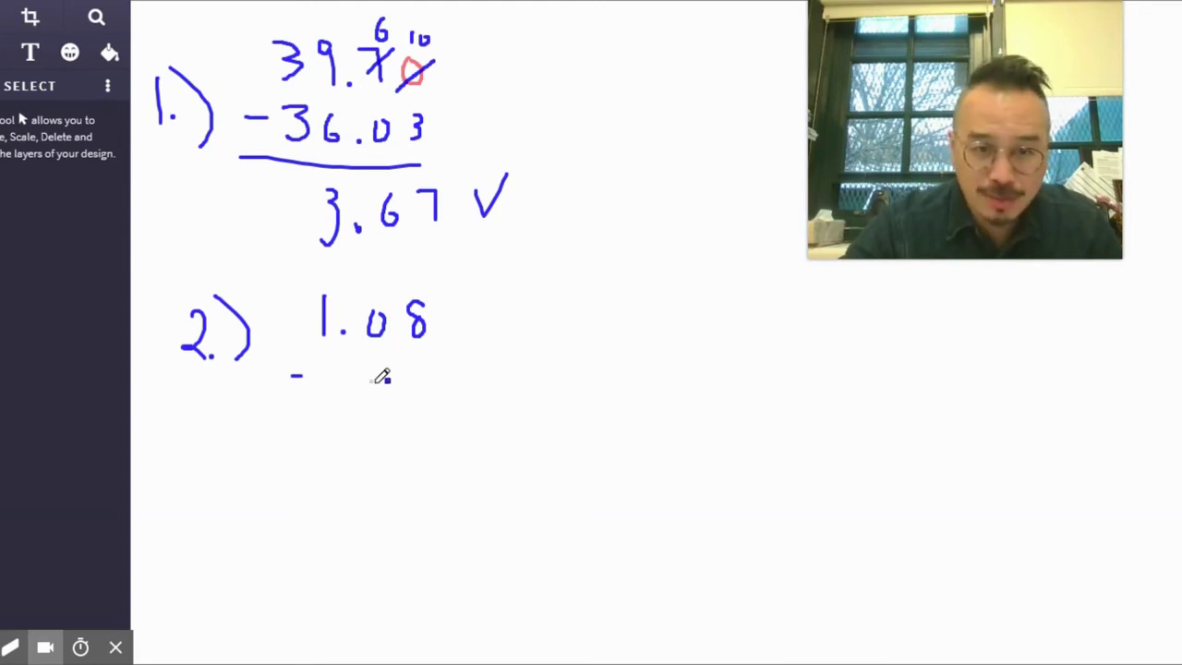
pyautogui.moveTo(334, 360)
pyautogui.mouseDown()
pyautogui.moveTo(327, 379)
pyautogui.moveTo(331, 361)
pyautogui.moveTo(376, 370)
pyautogui.moveTo(377, 382)
pyautogui.mouseUp()
pyautogui.click(347, 388)
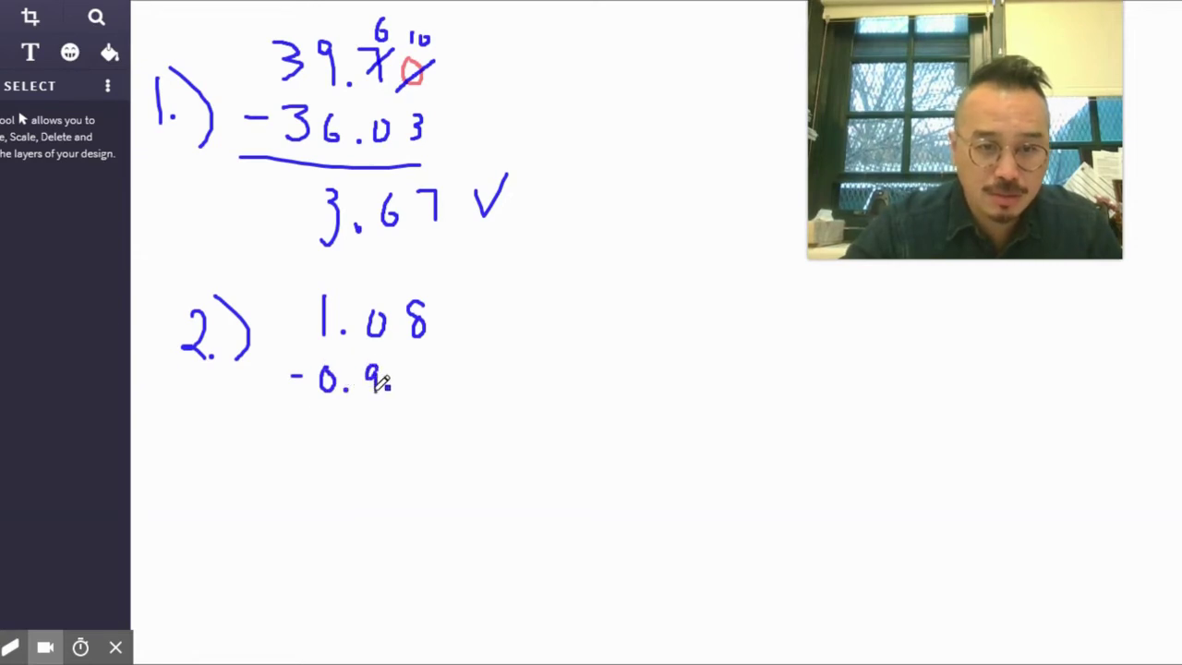
pyautogui.moveTo(287, 404); pyautogui.dragTo(434, 411)
# Add a red placeholder 0 after 0.9, then return to blue ink.
pyautogui.moveTo(12, 647)
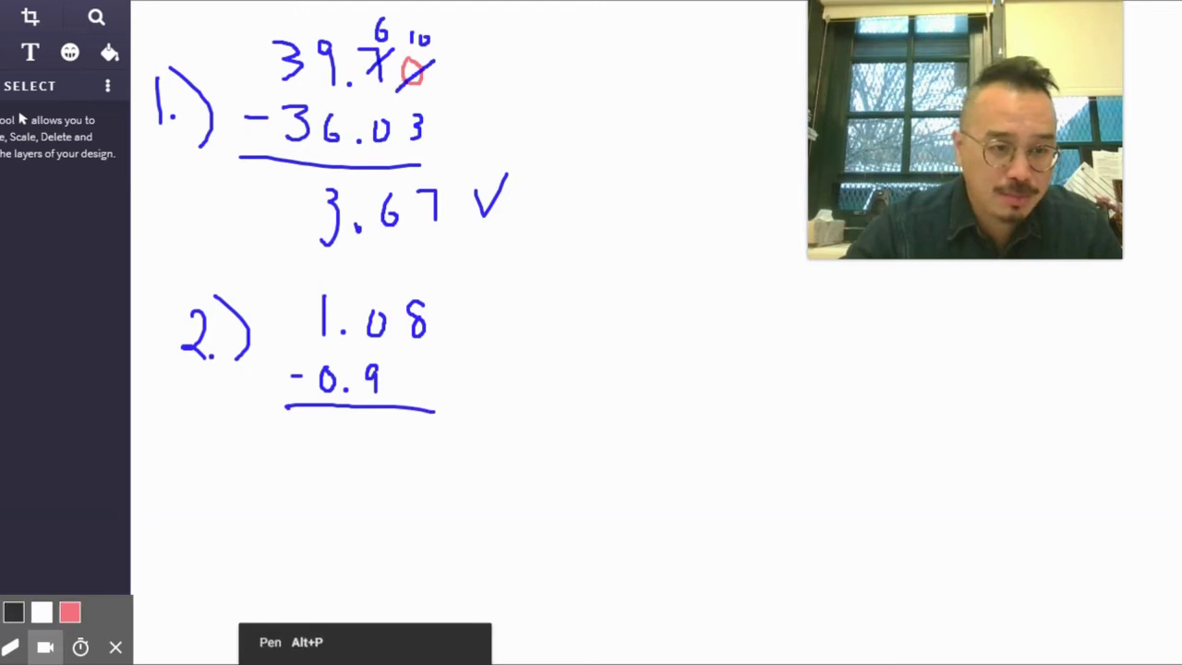
pyautogui.click(71, 614)
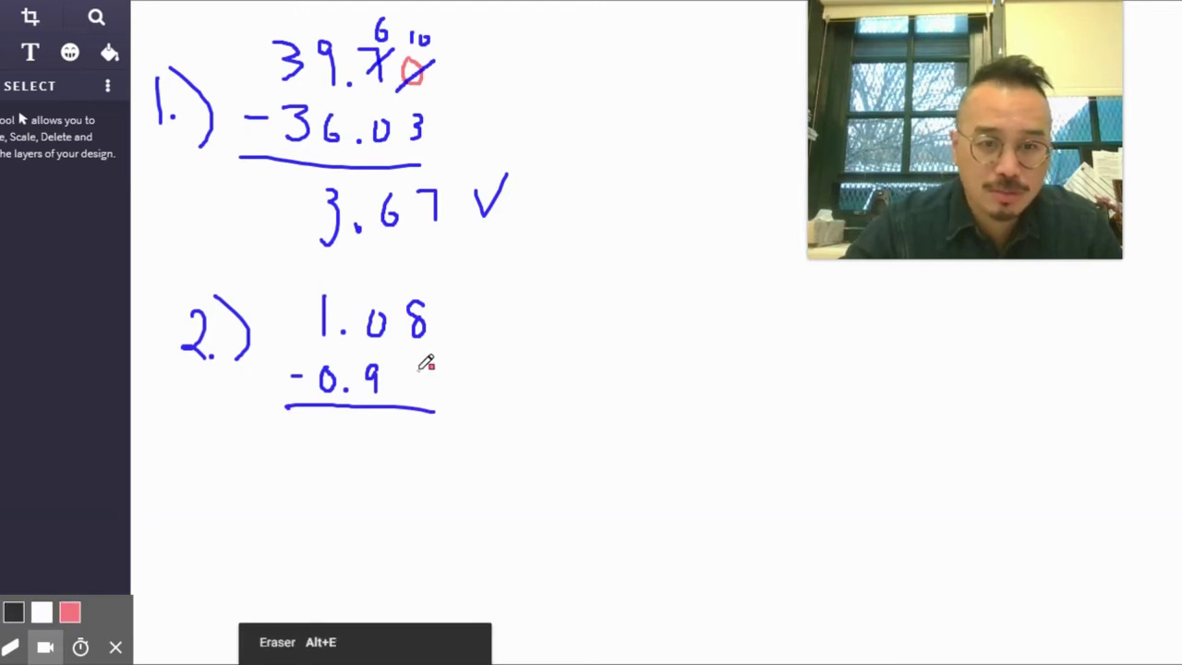
pyautogui.moveTo(420, 370)
pyautogui.mouseDown()
pyautogui.moveTo(417, 380)
pyautogui.moveTo(423, 371)
pyautogui.mouseUp()
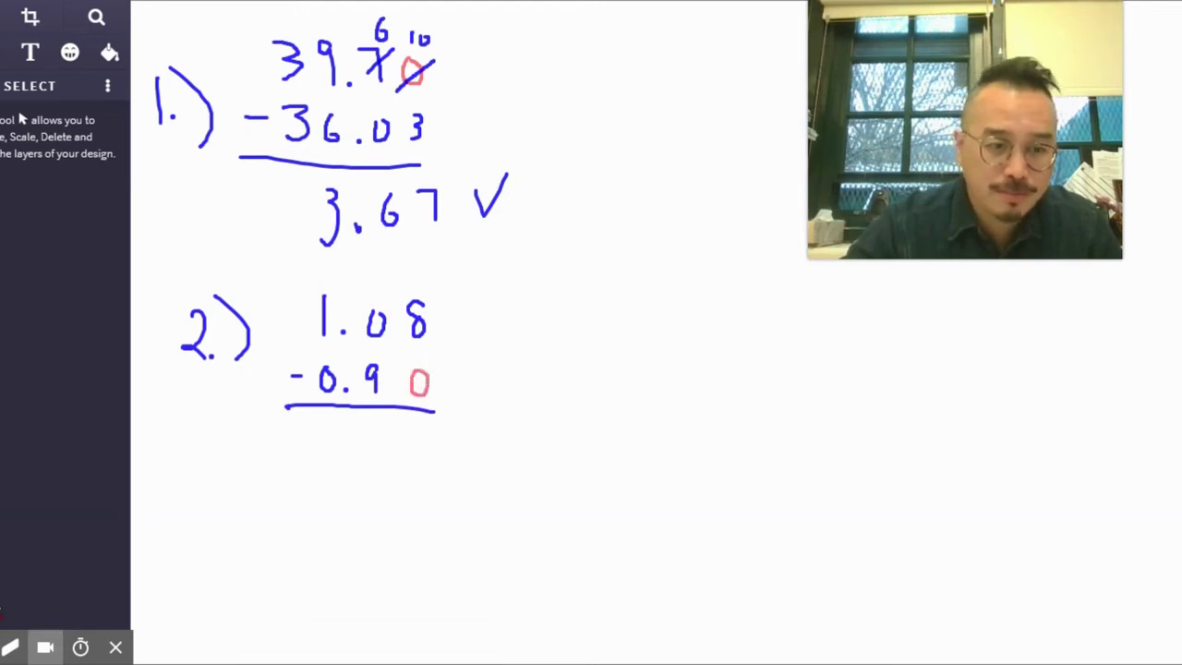
pyautogui.moveTo(11, 644)
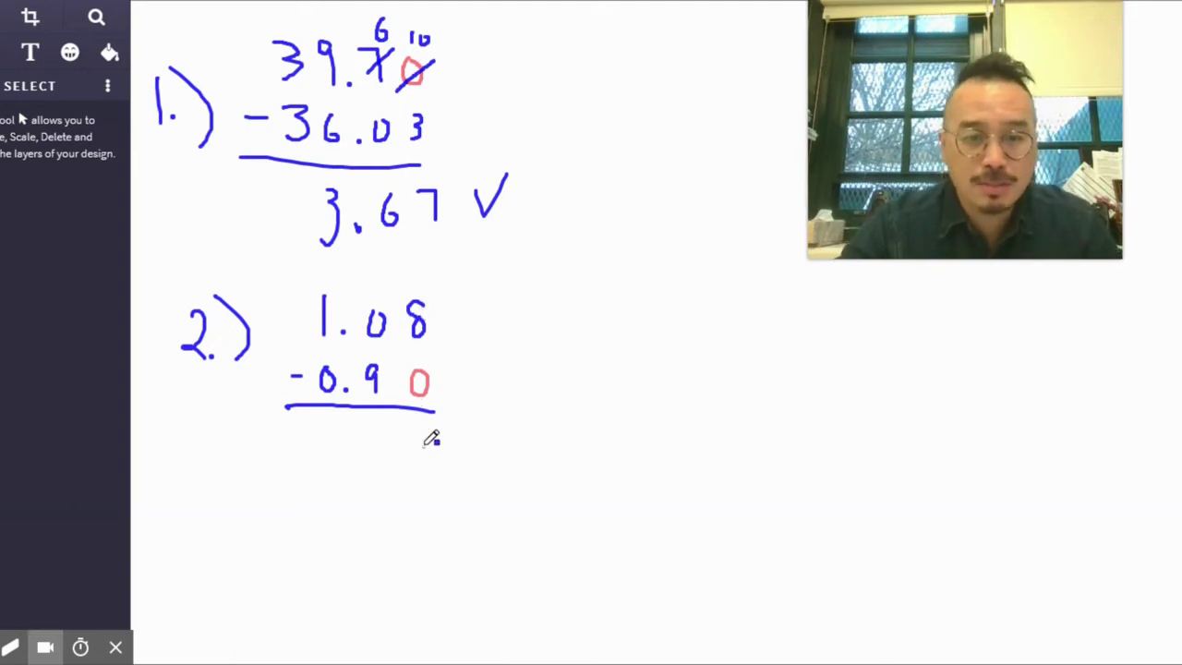
# Mark the borrowing in 1.08 and write the answer 0.18 with a checkmark.
pyautogui.moveTo(417, 448)
pyautogui.mouseDown()
pyautogui.moveTo(440, 475)
pyautogui.moveTo(429, 457)
pyautogui.mouseUp()
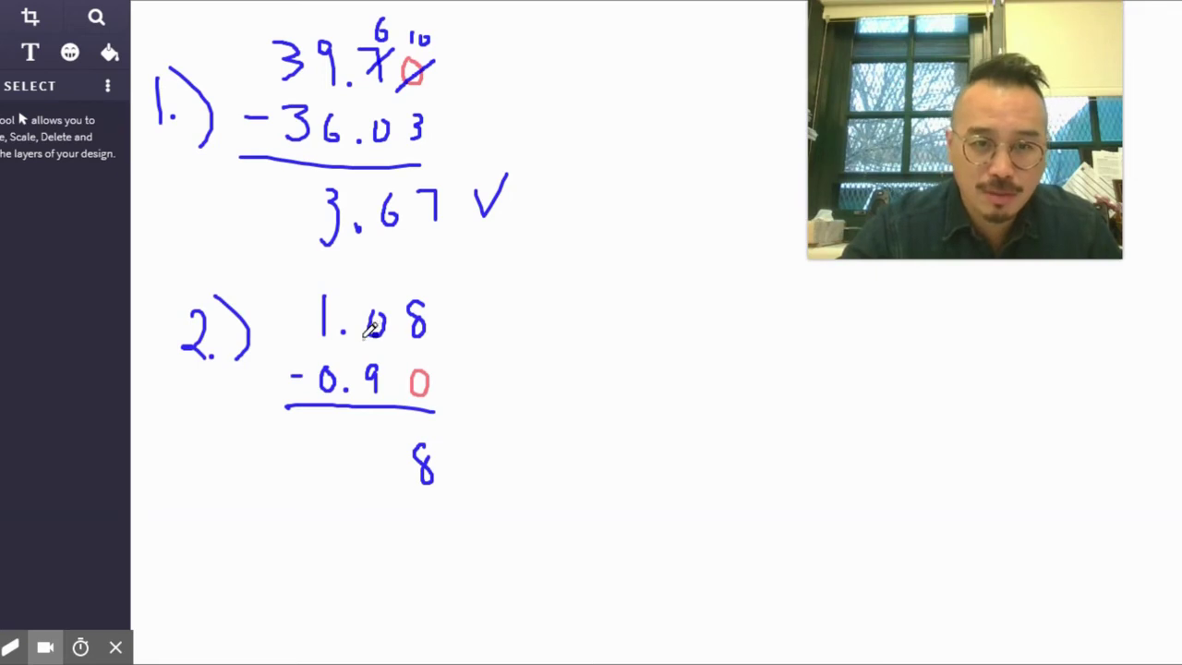
pyautogui.moveTo(364, 338)
pyautogui.mouseDown()
pyautogui.moveTo(389, 307)
pyautogui.moveTo(309, 334)
pyautogui.mouseUp()
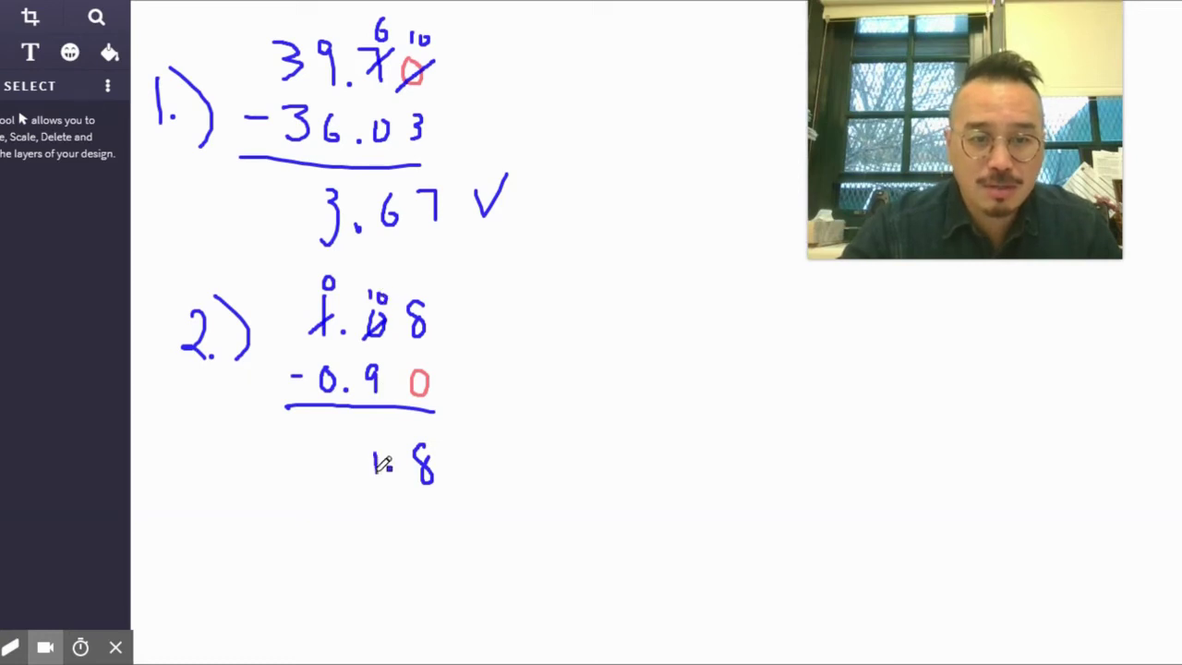
pyautogui.moveTo(375, 455); pyautogui.dragTo(375, 473)
pyautogui.click(349, 479)
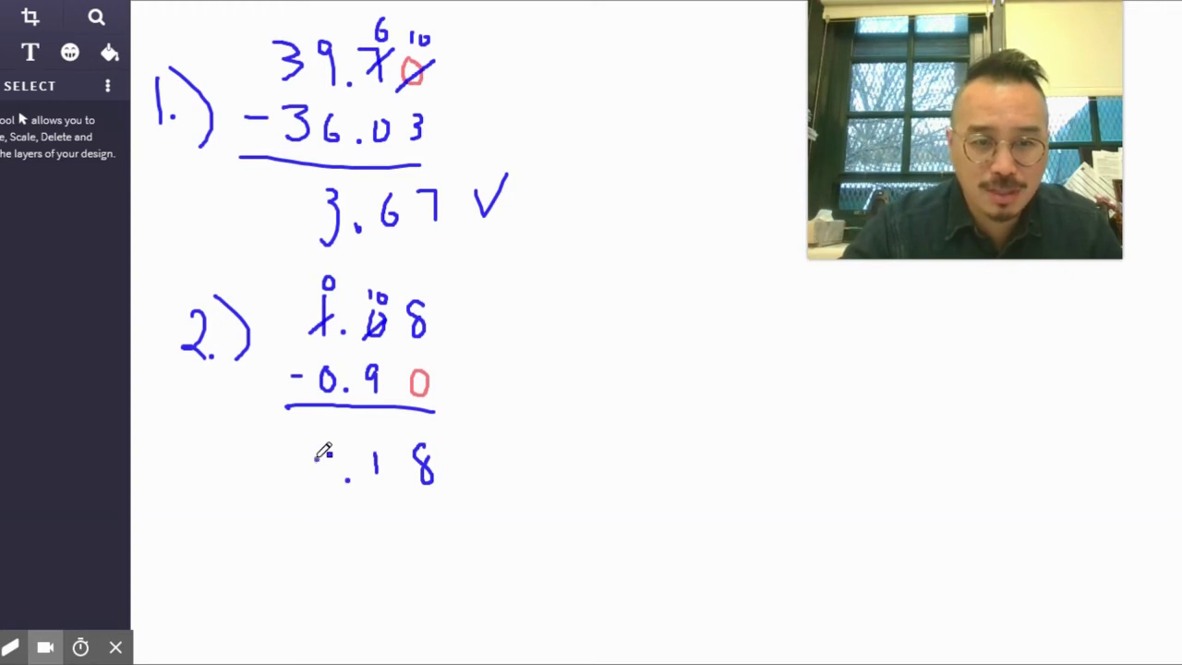
pyautogui.moveTo(323, 453)
pyautogui.mouseDown()
pyautogui.moveTo(312, 472)
pyautogui.moveTo(323, 450)
pyautogui.mouseUp()
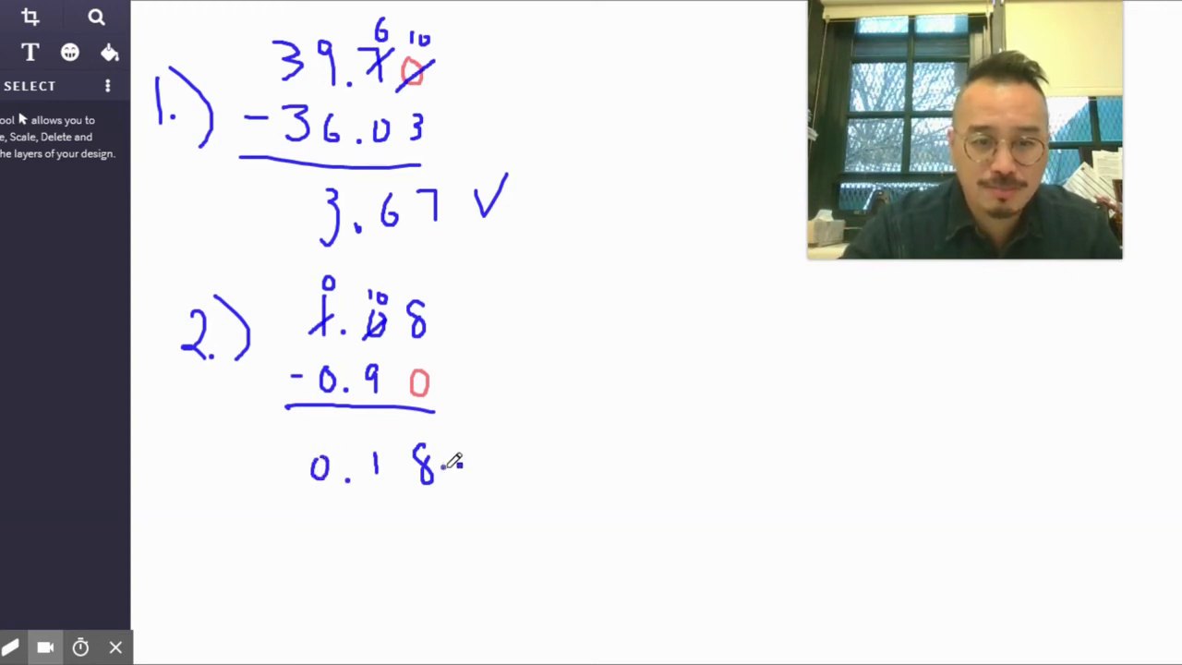
pyautogui.moveTo(444, 467); pyautogui.dragTo(499, 427)
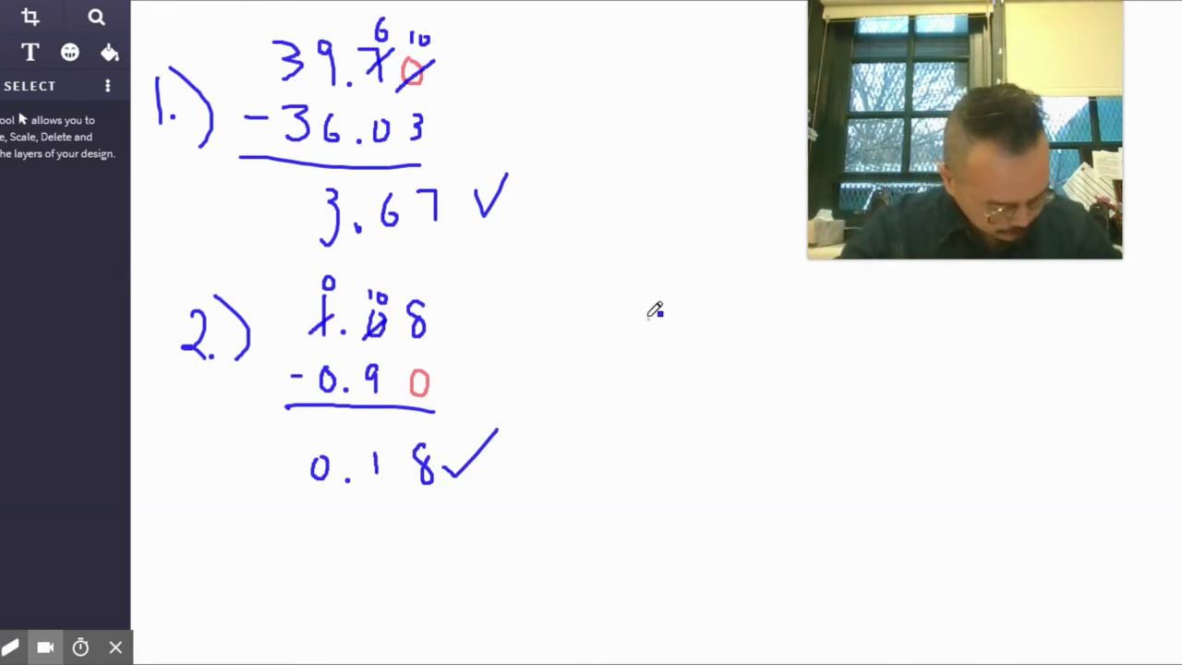
# Write the label '16.' to the right for the next problem.
pyautogui.moveTo(647, 285); pyautogui.dragTo(647, 330)
pyautogui.moveTo(684, 291)
pyautogui.mouseDown()
pyautogui.moveTo(672, 305)
pyautogui.moveTo(716, 346)
pyautogui.mouseUp()
pyautogui.click(699, 324)
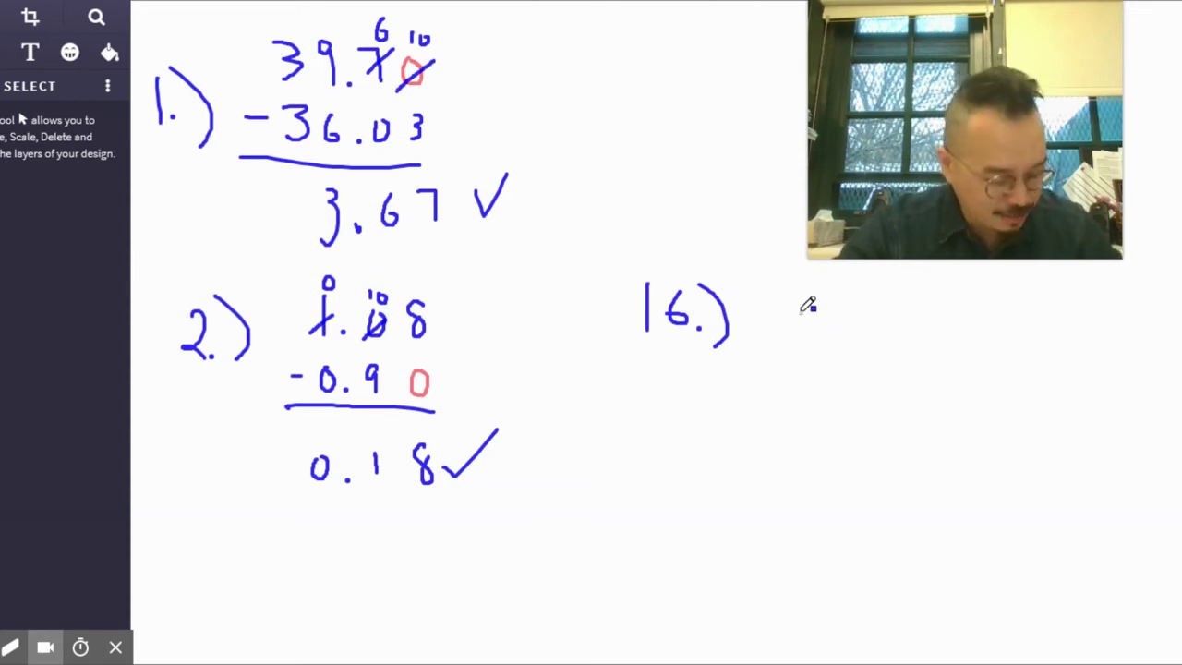
# Write 76.39 as the top number of problem 16.
pyautogui.moveTo(796, 308)
pyautogui.mouseDown()
pyautogui.moveTo(828, 341)
pyautogui.moveTo(867, 332)
pyautogui.moveTo(853, 332)
pyautogui.mouseUp()
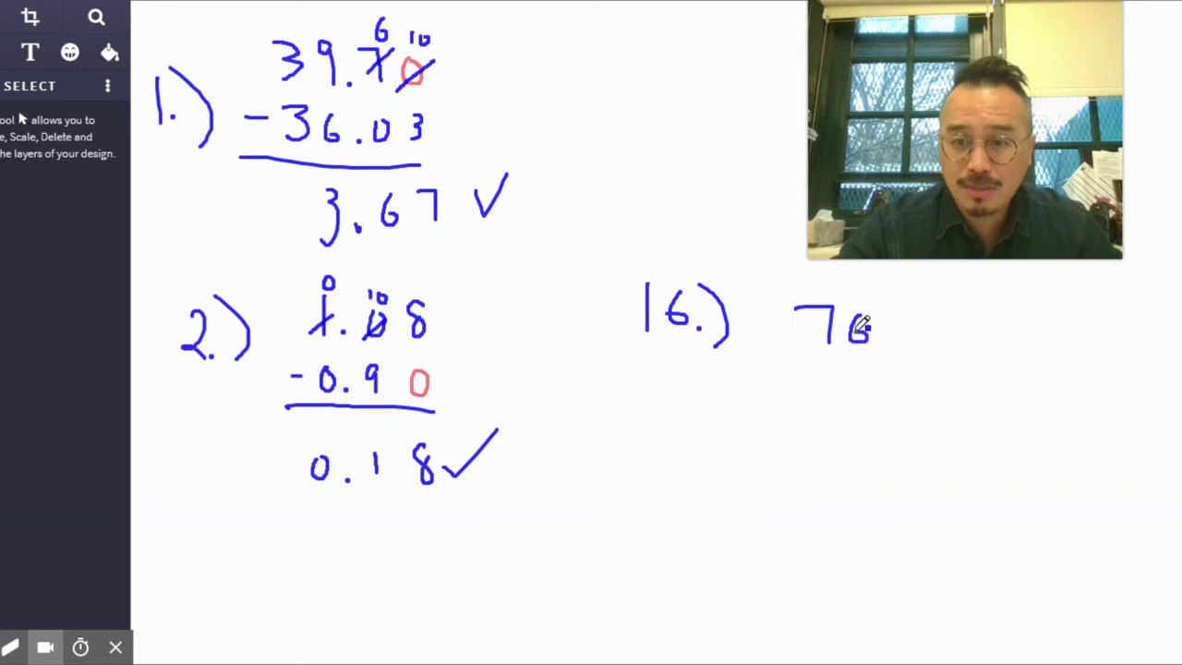
pyautogui.click(878, 340)
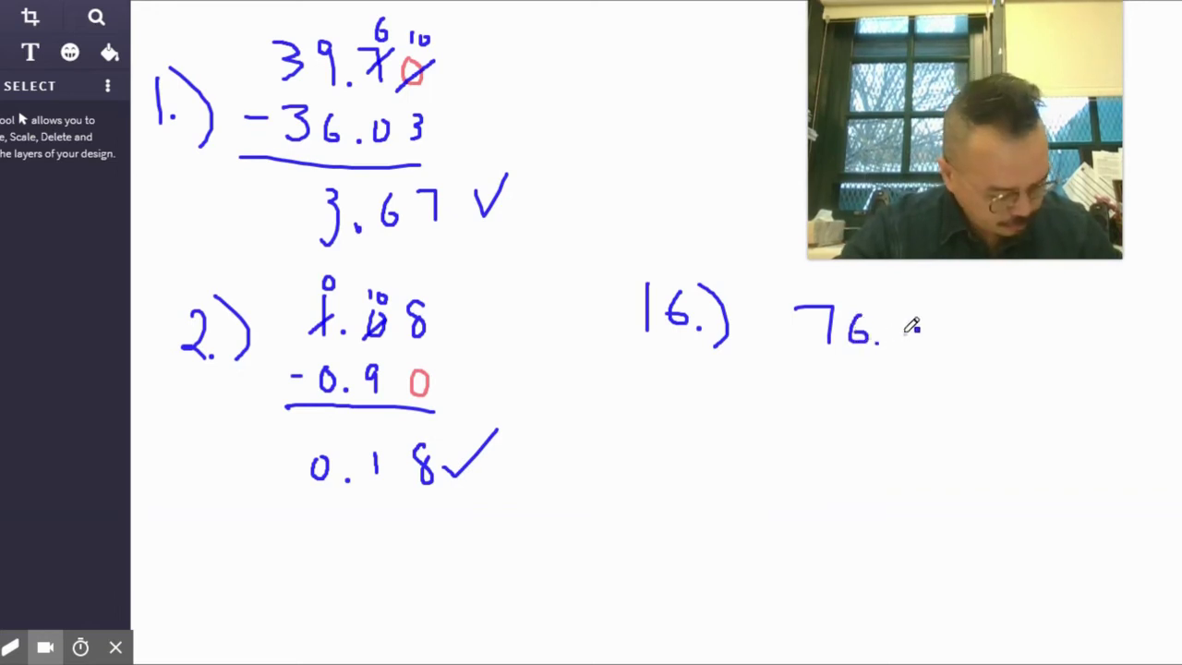
pyautogui.moveTo(896, 318)
pyautogui.mouseDown()
pyautogui.moveTo(921, 329)
pyautogui.moveTo(898, 348)
pyautogui.moveTo(944, 319)
pyautogui.moveTo(948, 336)
pyautogui.mouseUp()
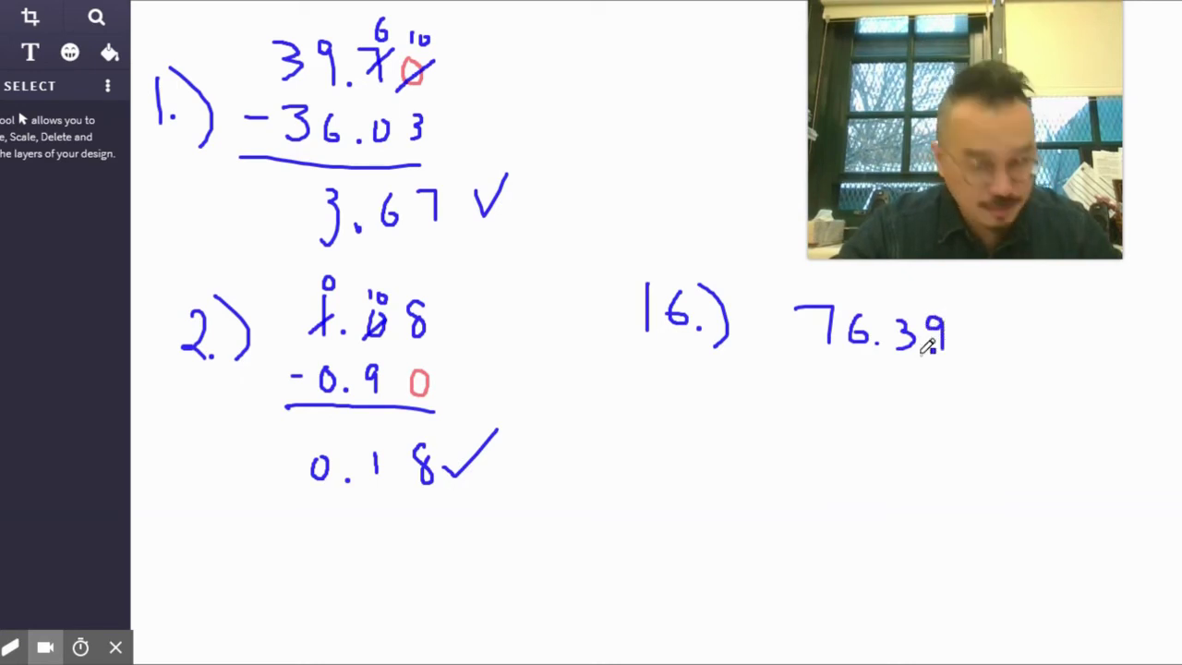
# Write minus 8.47 beneath, underline it, and write 2 as the hundredths digit.
pyautogui.moveTo(855, 367); pyautogui.dragTo(865, 405)
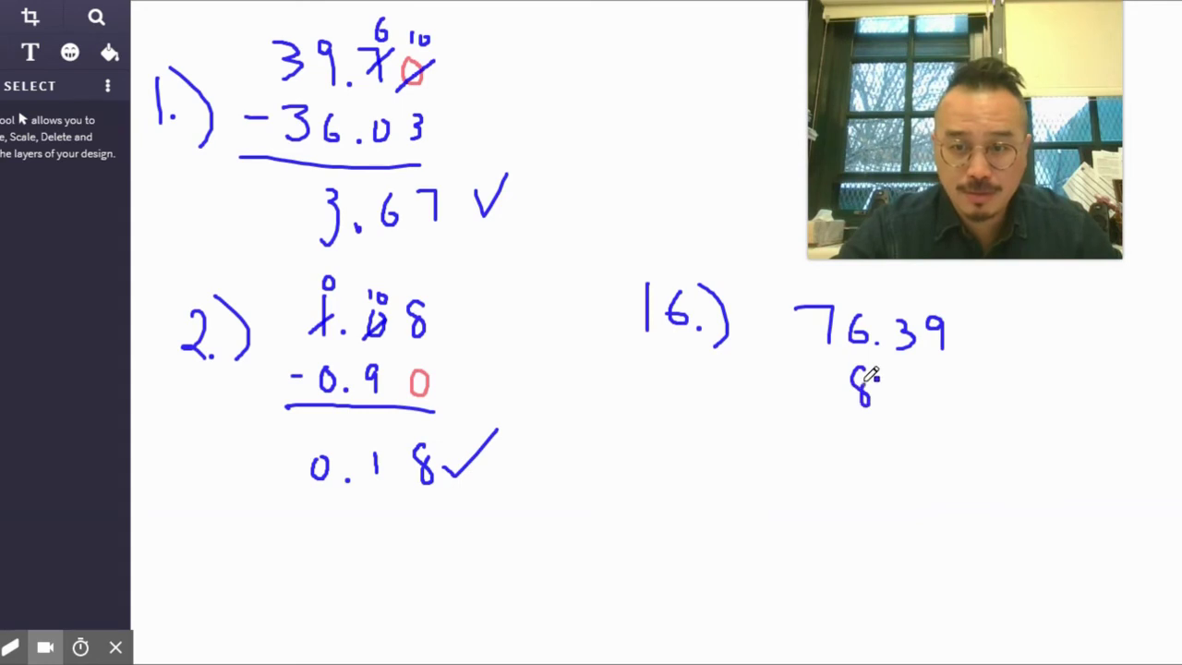
pyautogui.click(882, 403)
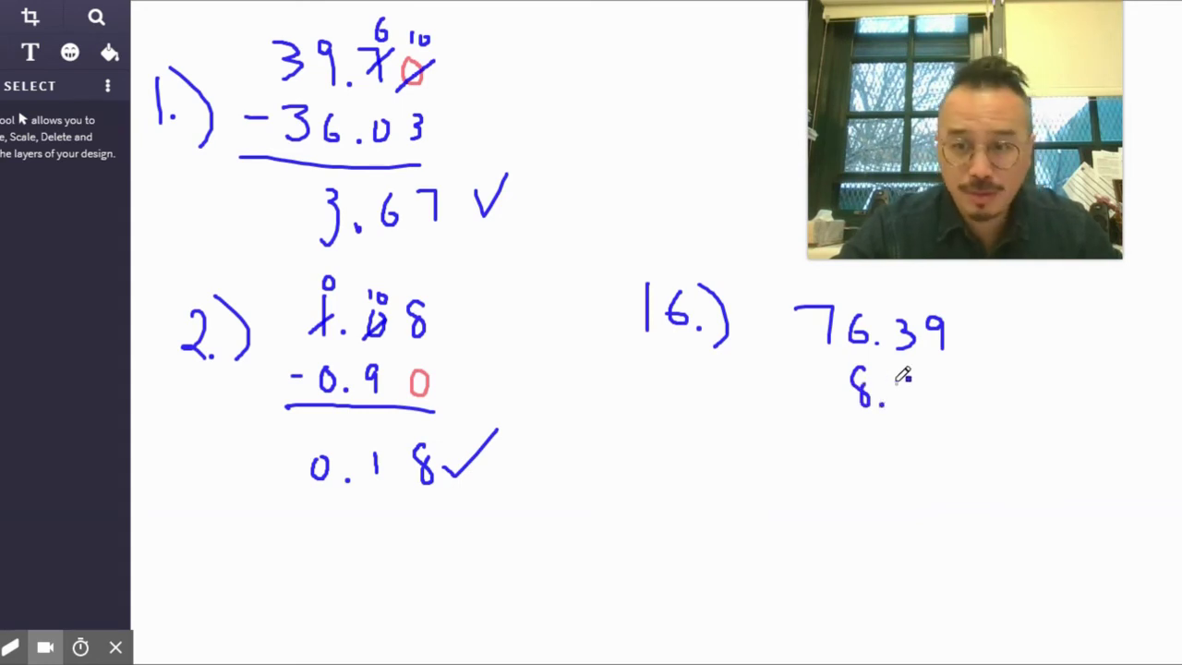
pyautogui.moveTo(903, 377)
pyautogui.mouseDown()
pyautogui.moveTo(924, 397)
pyautogui.moveTo(914, 408)
pyautogui.moveTo(942, 420)
pyautogui.mouseUp()
pyautogui.click(929, 380)
pyautogui.moveTo(763, 394); pyautogui.dragTo(983, 430)
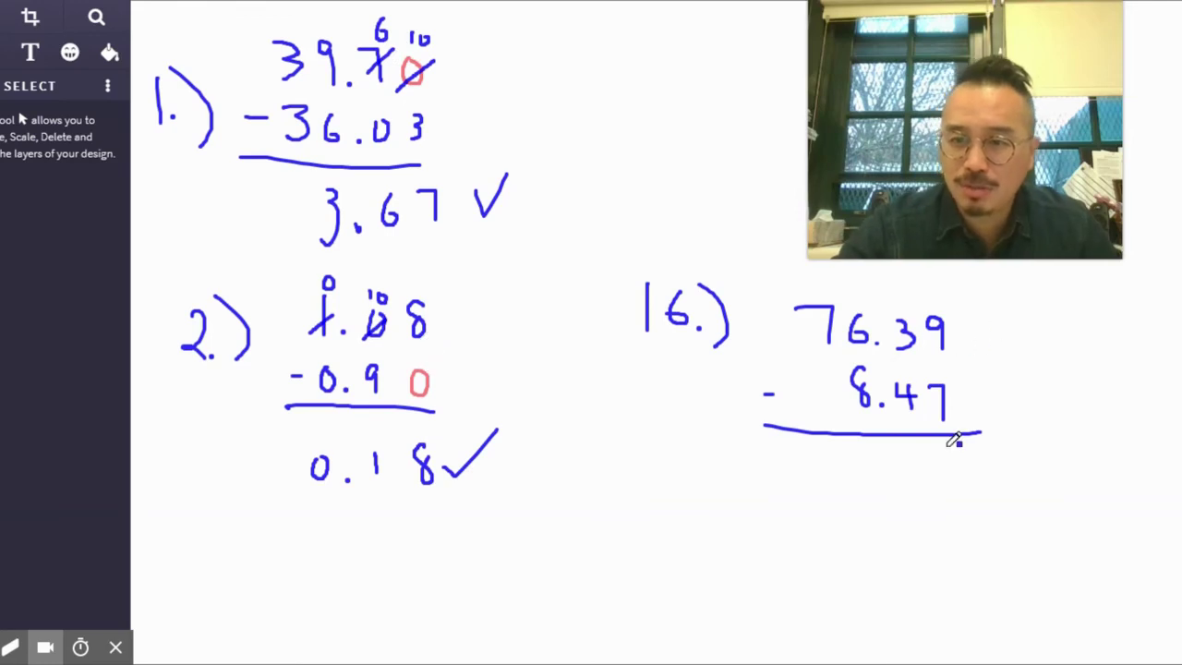
pyautogui.moveTo(937, 461); pyautogui.dragTo(975, 476)
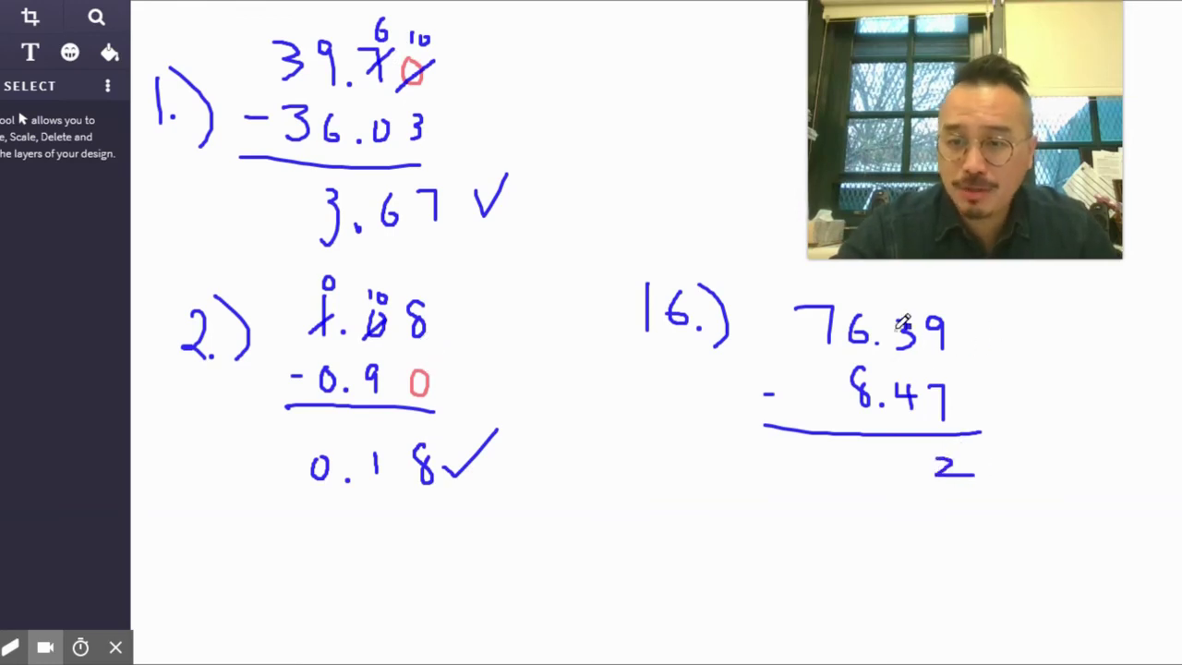
# Cross out 6 and 3 in 76.39, write 5 and 13 above, and extend the answer to .92.
pyautogui.moveTo(843, 344)
pyautogui.mouseDown()
pyautogui.moveTo(874, 318)
pyautogui.moveTo(863, 295)
pyautogui.mouseUp()
pyautogui.click(854, 285)
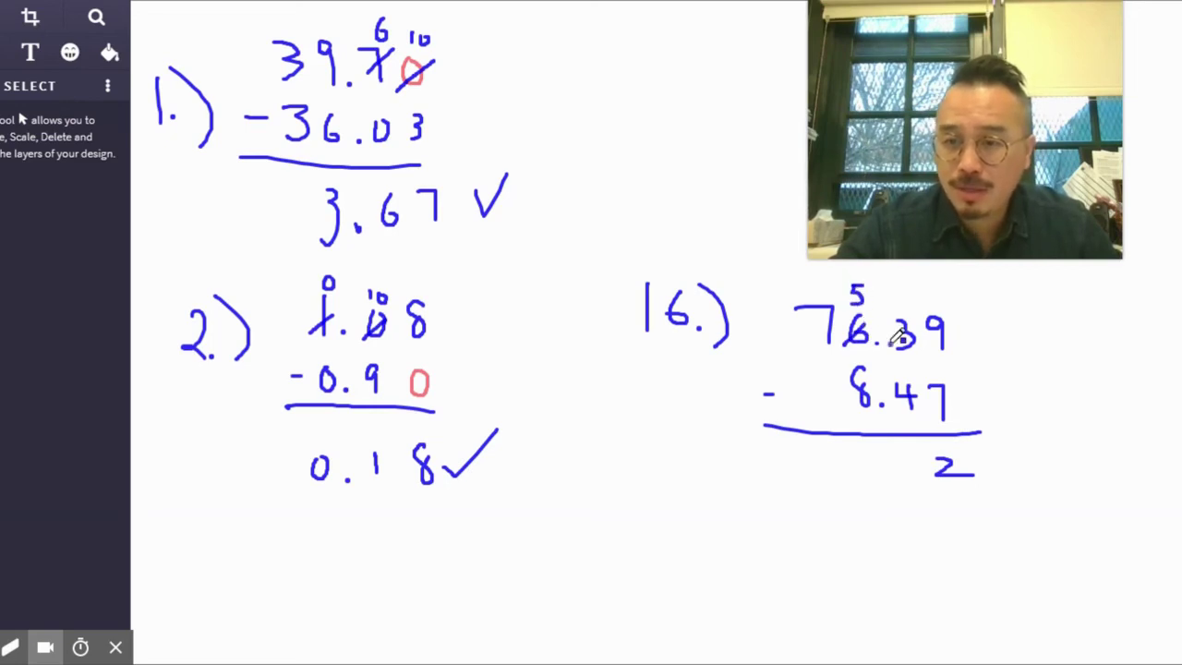
pyautogui.moveTo(894, 343)
pyautogui.mouseDown()
pyautogui.moveTo(923, 314)
pyautogui.moveTo(898, 307)
pyautogui.moveTo(917, 291)
pyautogui.moveTo(920, 306)
pyautogui.mouseUp()
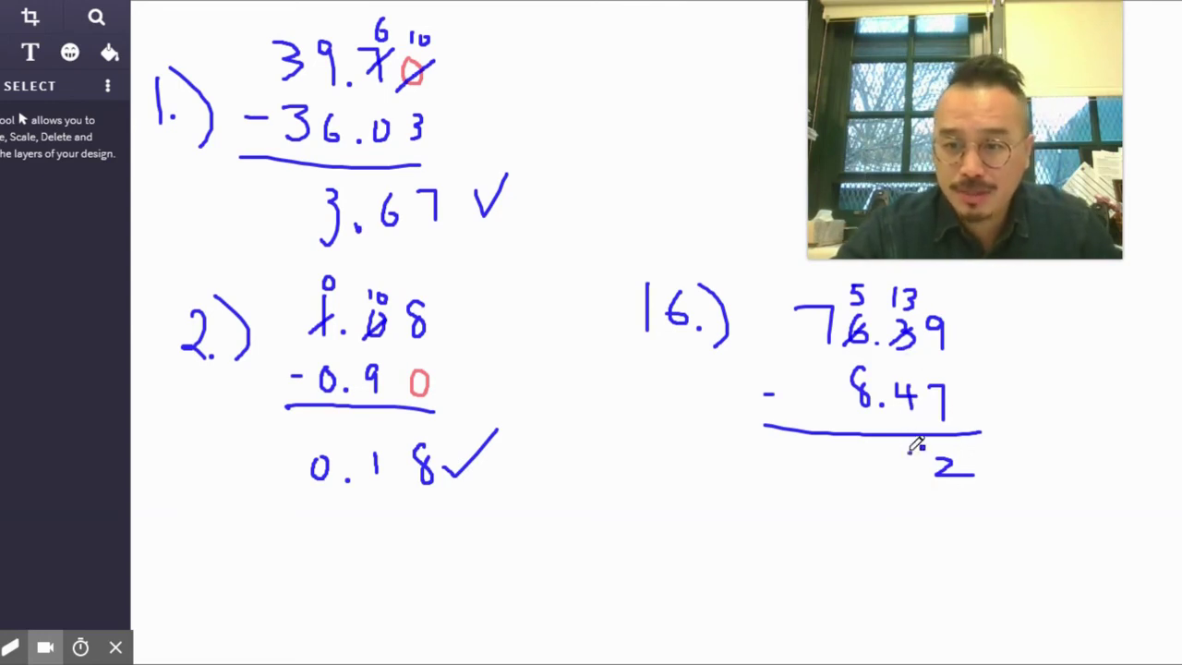
pyautogui.moveTo(903, 459)
pyautogui.mouseDown()
pyautogui.moveTo(914, 456)
pyautogui.moveTo(909, 477)
pyautogui.mouseUp()
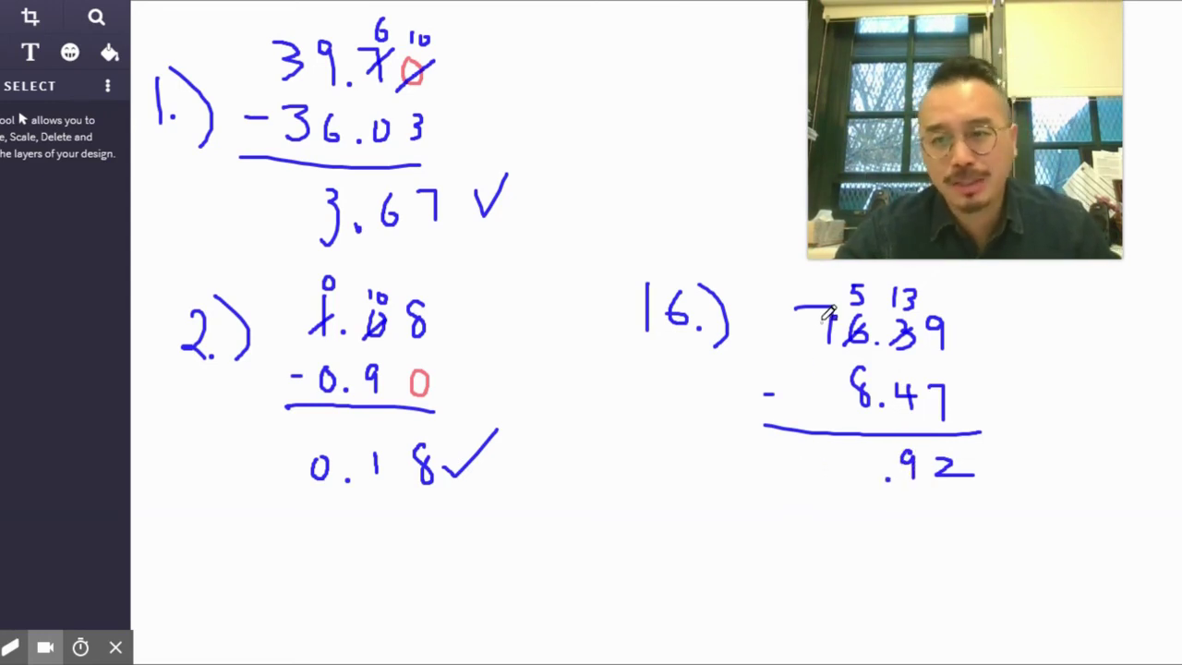
# Cross out 7, write 6 and 15 above, complete the answer 67.92 and check it.
pyautogui.moveTo(860, 368); pyautogui.dragTo(863, 388)
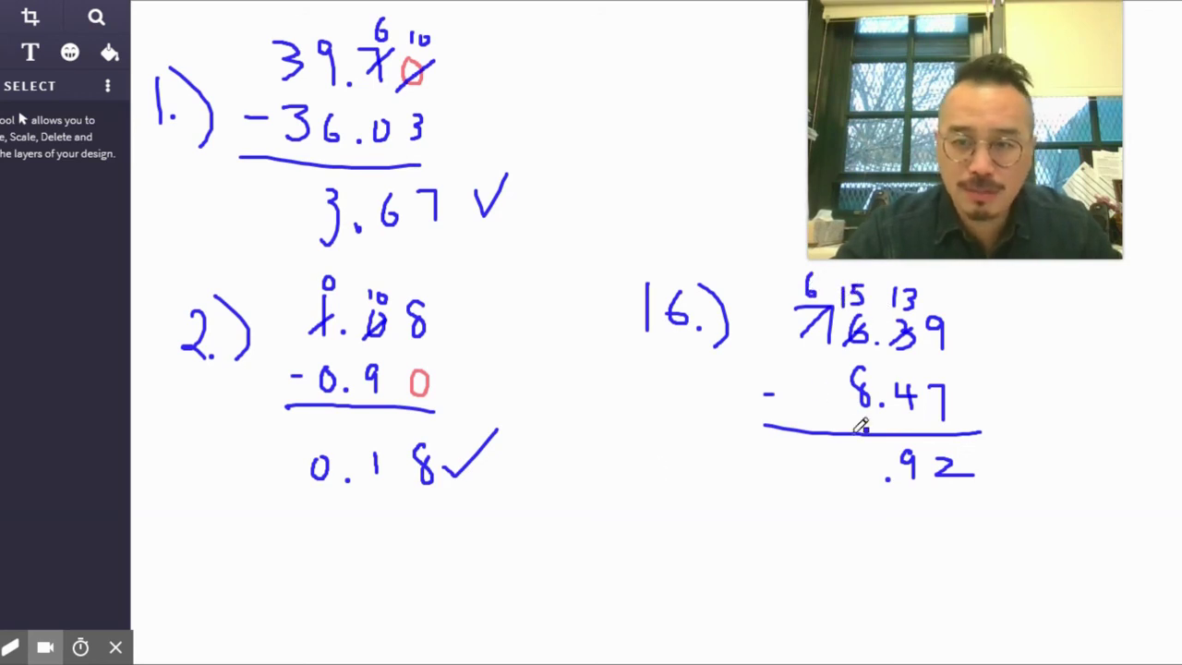
pyautogui.moveTo(844, 452)
pyautogui.mouseDown()
pyautogui.moveTo(859, 452)
pyautogui.moveTo(859, 479)
pyautogui.mouseUp()
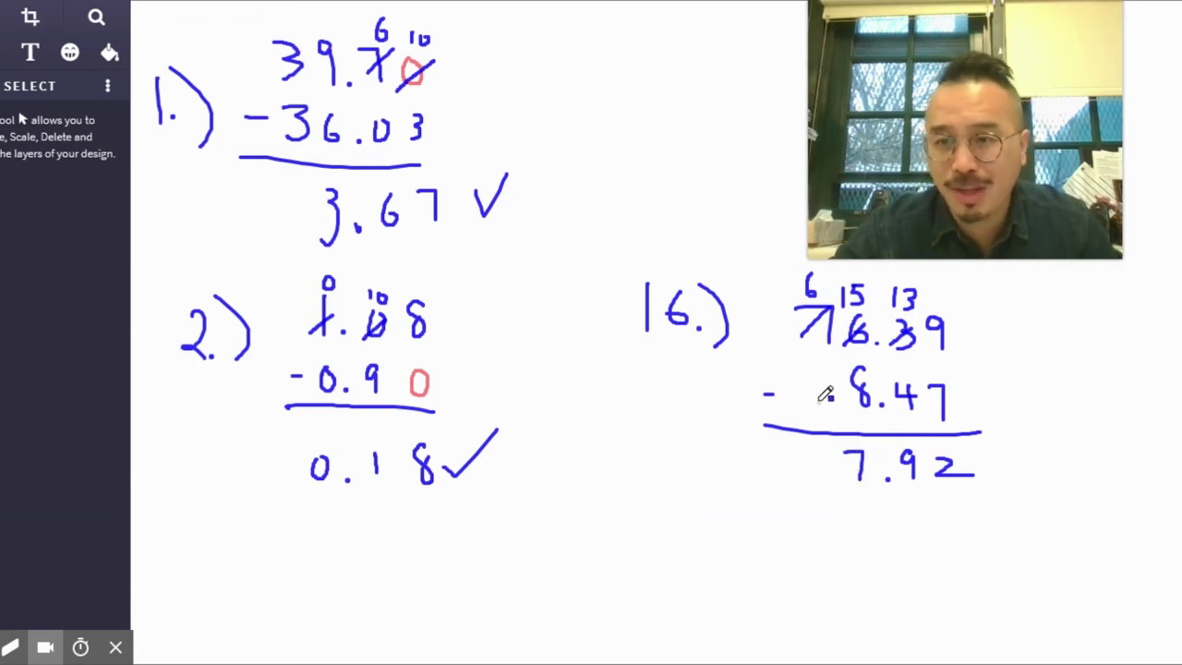
pyautogui.moveTo(815, 456)
pyautogui.mouseDown()
pyautogui.moveTo(796, 494)
pyautogui.moveTo(809, 479)
pyautogui.mouseUp()
pyautogui.moveTo(1014, 466)
pyautogui.mouseDown()
pyautogui.moveTo(1024, 484)
pyautogui.moveTo(1080, 413)
pyautogui.mouseUp()
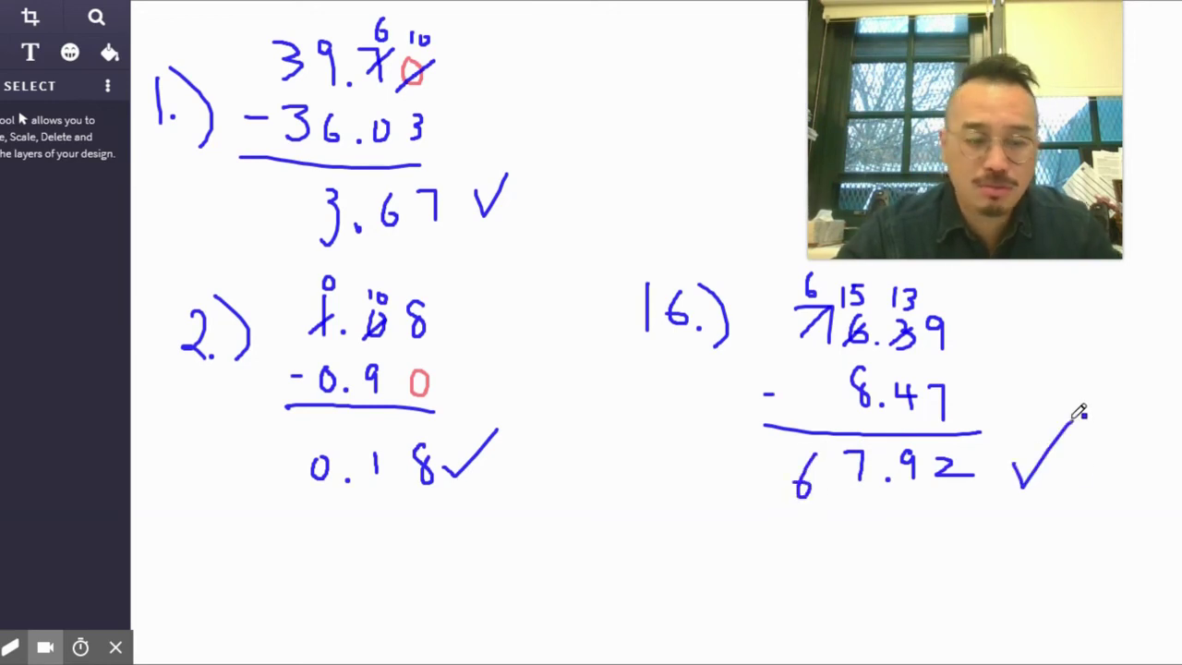